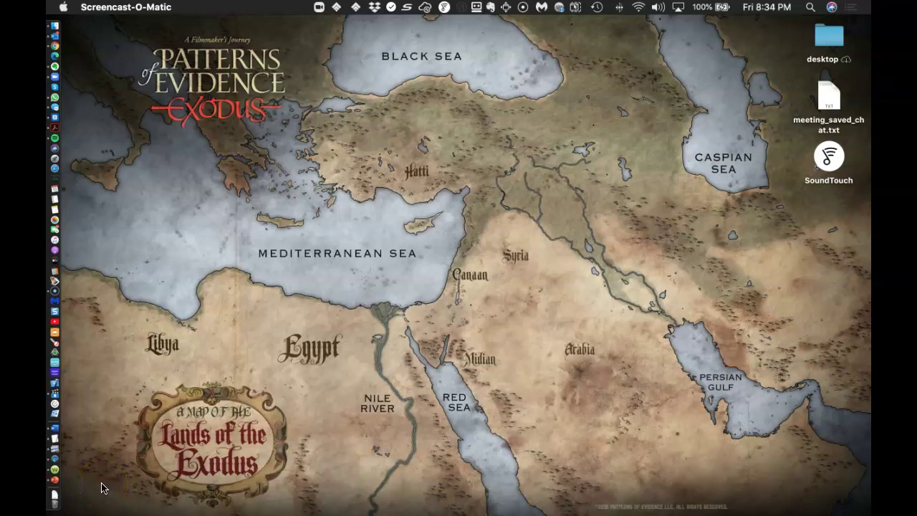
Open Mission Control and pick the 'About - Beroean Christians' space thumbnail.
{"action": "key", "text": "ctrl+Up"}
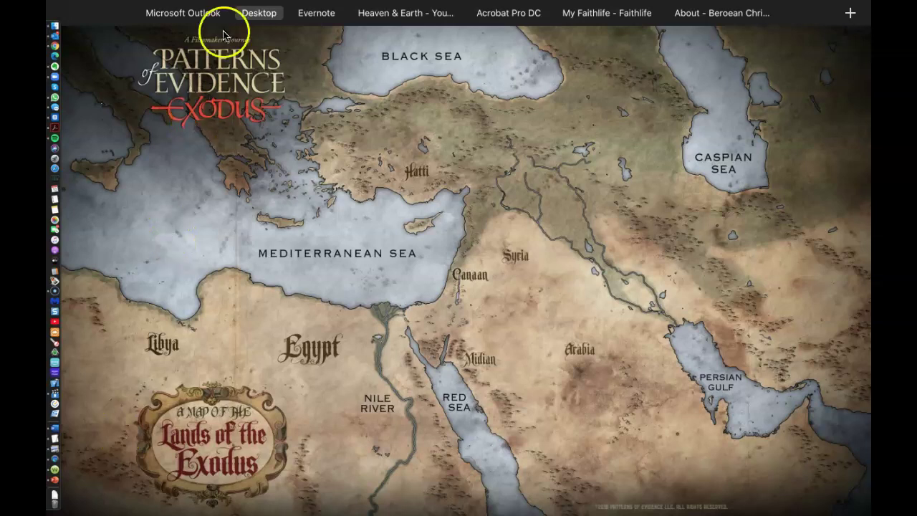
{"action": "mouse_move", "coordinate": [625, 6]}
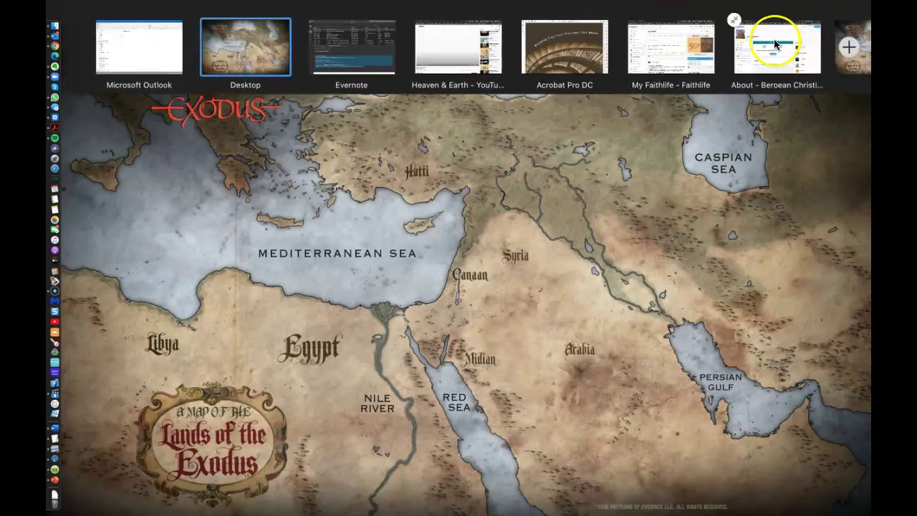
{"action": "left_click_drag", "start_coordinate": [775, 41], "coordinate": [773, 35]}
Switch to the Beroean Christians About page, then bring up all desktop spaces again.
{"action": "left_click", "coordinate": [584, 170]}
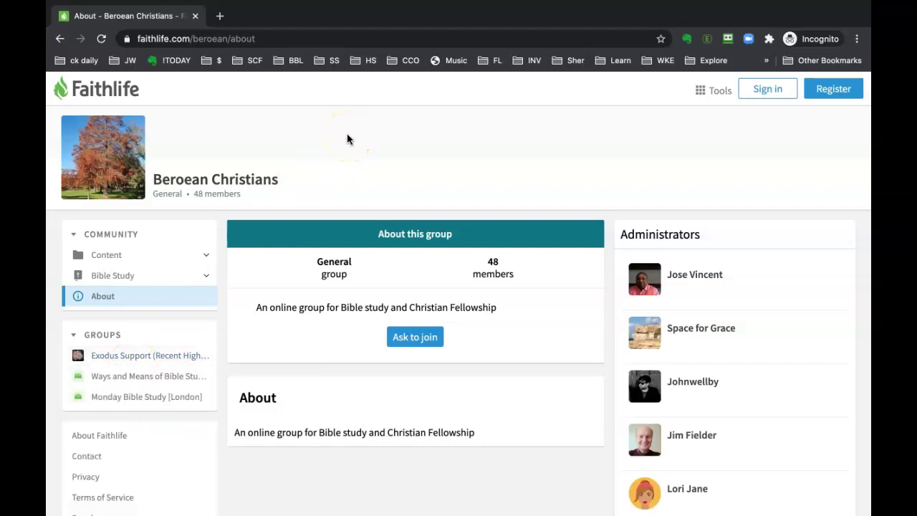
{"action": "key", "text": "ctrl+Up"}
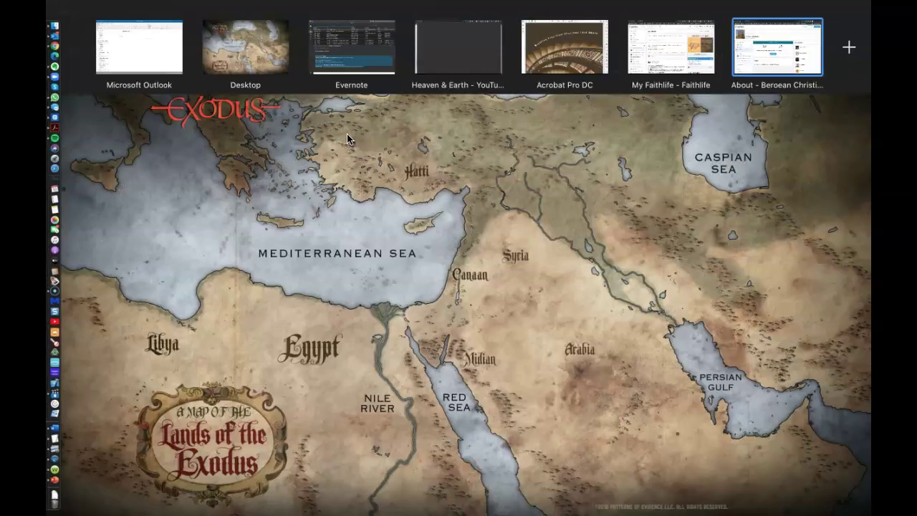
Switch to the My Faithlife space and scroll through its home feed and back up.
{"action": "left_click", "coordinate": [648, 43]}
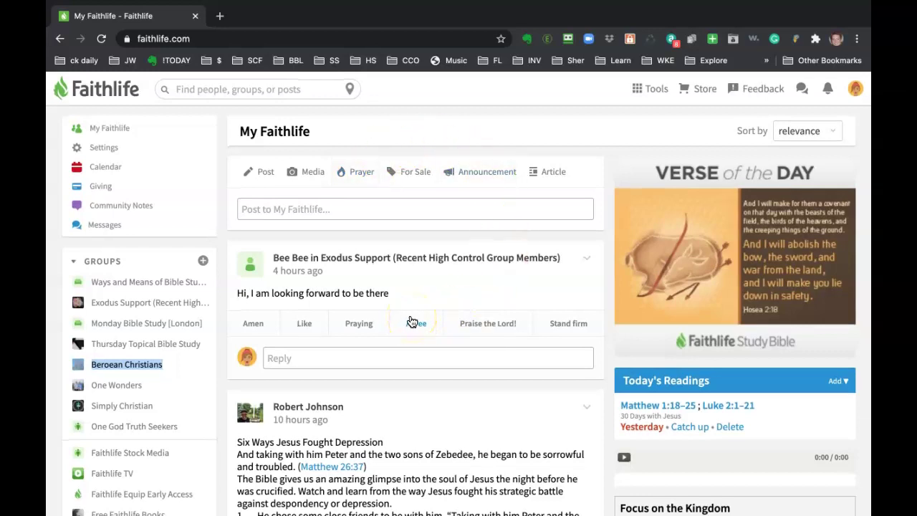
{"action": "left_click", "coordinate": [252, 40]}
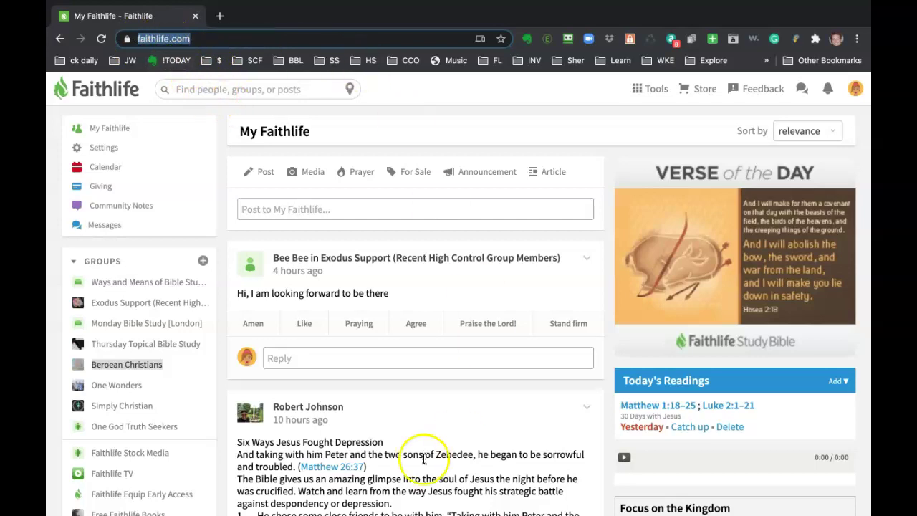
{"action": "mouse_move", "coordinate": [422, 260]}
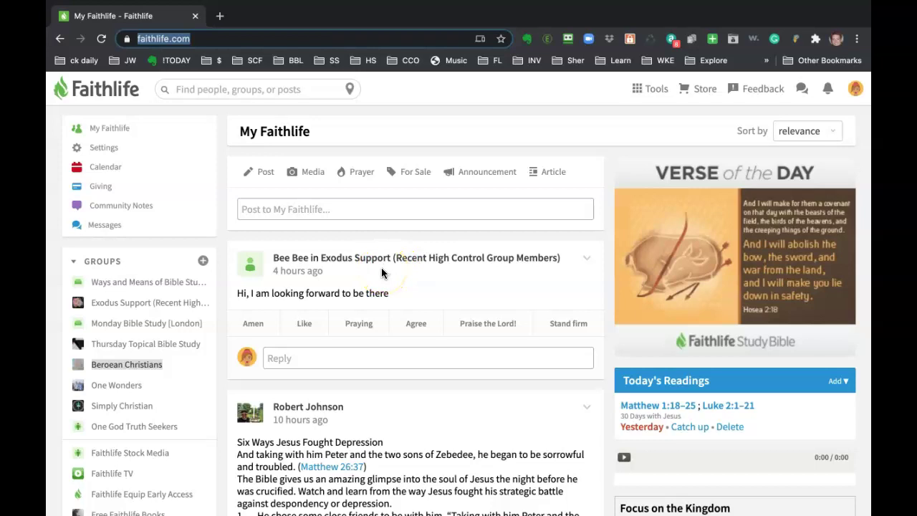
{"action": "scroll", "coordinate": [400, 274], "scroll_direction": "down", "scroll_amount": 1}
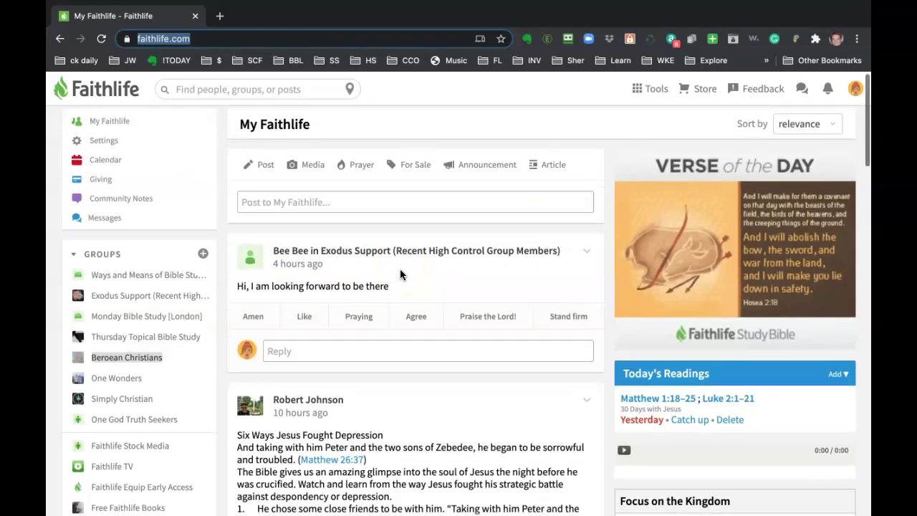
{"action": "scroll", "coordinate": [400, 274], "scroll_direction": "down", "scroll_amount": 3}
{"action": "scroll", "coordinate": [400, 275], "scroll_direction": "down", "scroll_amount": 7}
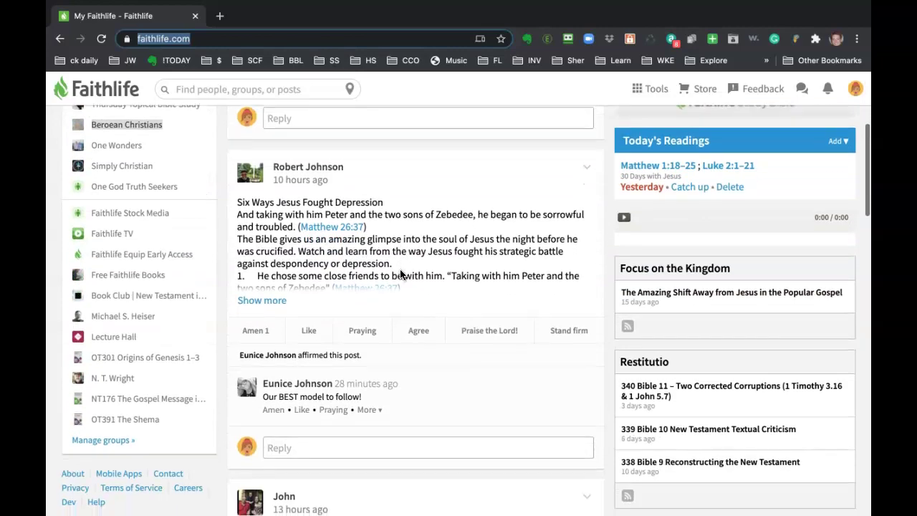
{"action": "scroll", "coordinate": [400, 275], "scroll_direction": "down", "scroll_amount": 4}
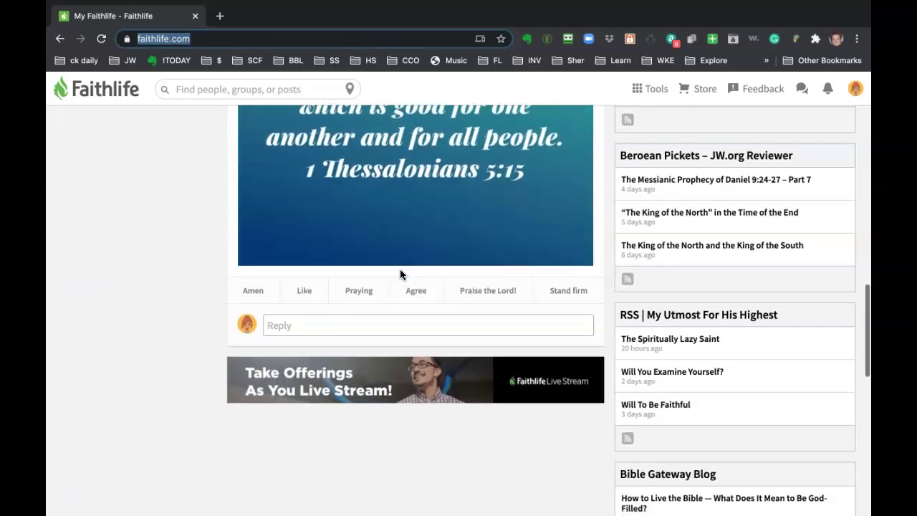
{"action": "scroll", "coordinate": [399, 275], "scroll_direction": "up", "scroll_amount": 8}
{"action": "scroll", "coordinate": [400, 269], "scroll_direction": "up", "scroll_amount": 6}
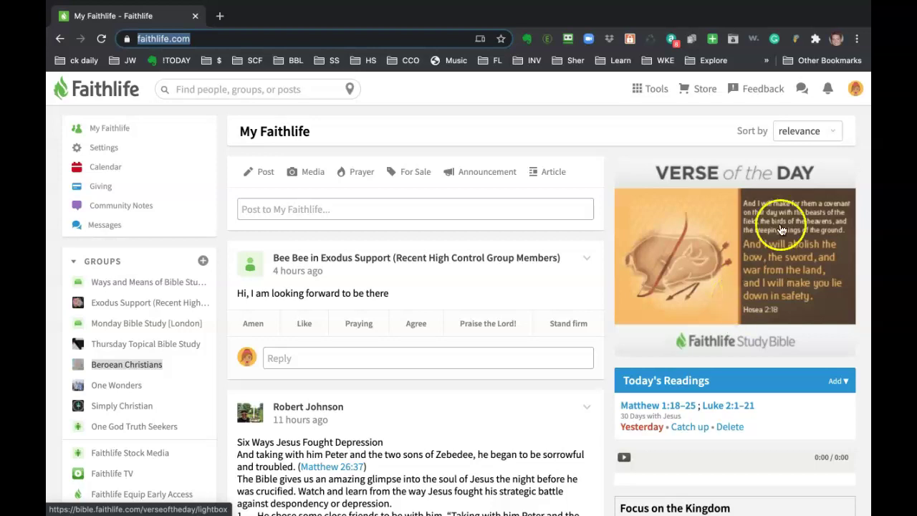
Go to the profile settings from the avatar menu and show the Sidebar widget settings.
{"action": "left_click", "coordinate": [857, 97]}
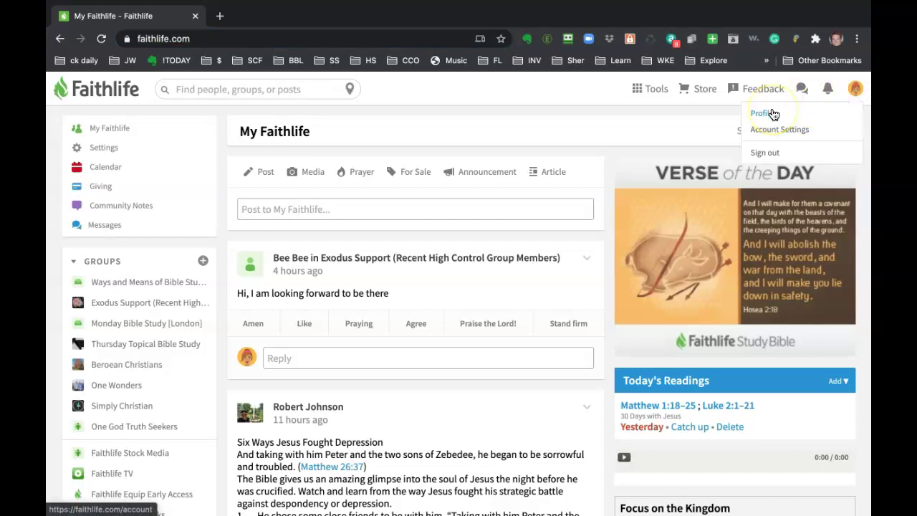
{"action": "left_click", "coordinate": [773, 116]}
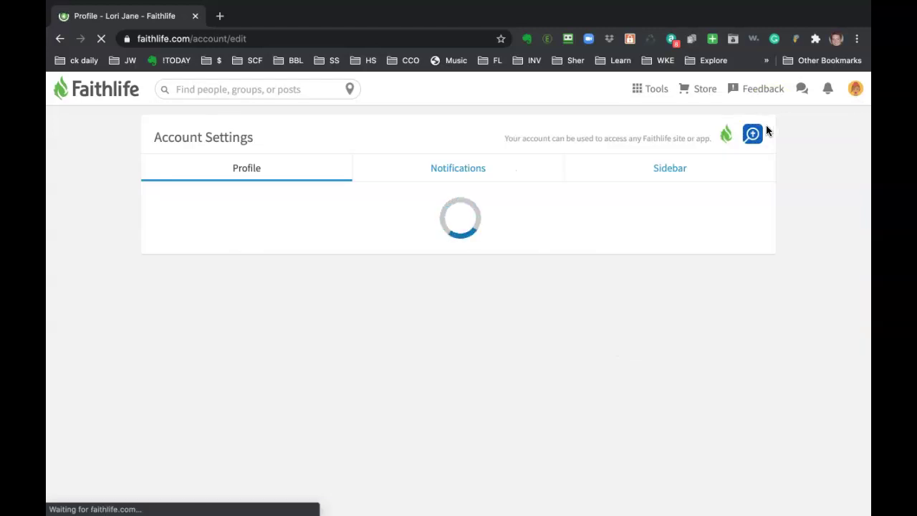
{"action": "left_click", "coordinate": [692, 231]}
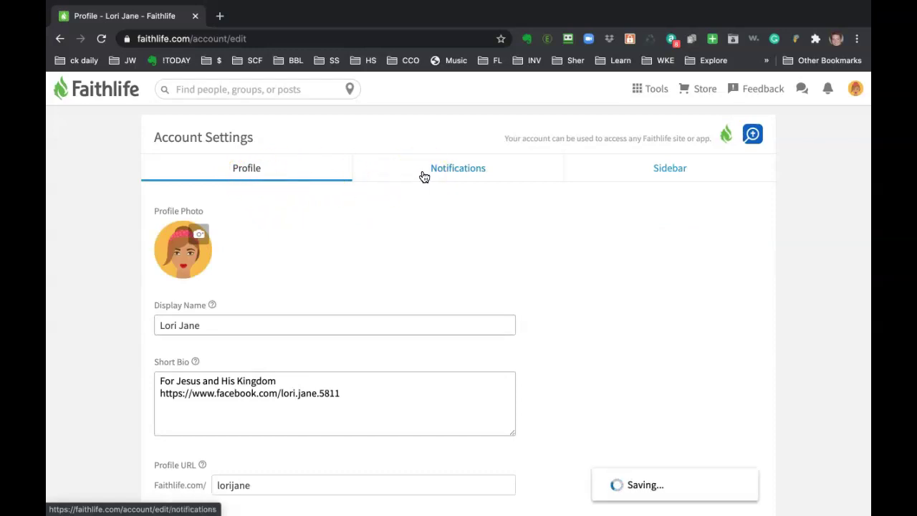
{"action": "left_click", "coordinate": [672, 174]}
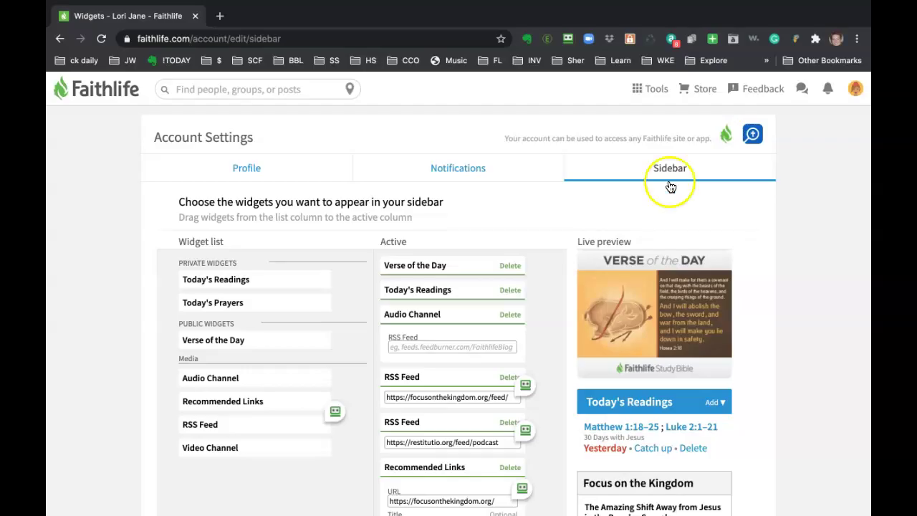
Move Verse of the Day out of Active widgets and back below Today's Readings.
{"action": "scroll", "coordinate": [660, 276], "scroll_direction": "down", "scroll_amount": 2}
{"action": "scroll", "coordinate": [659, 274], "scroll_direction": "down", "scroll_amount": 1}
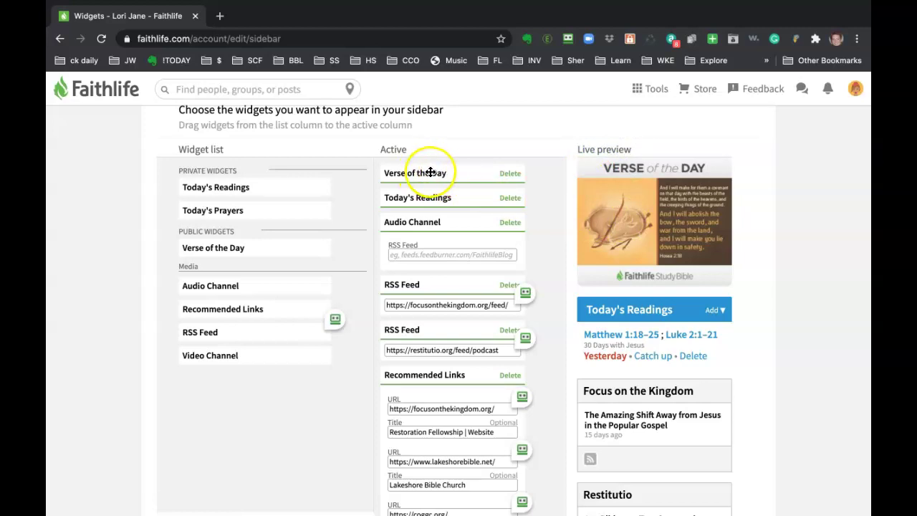
{"action": "left_click_drag", "start_coordinate": [430, 173], "coordinate": [617, 266]}
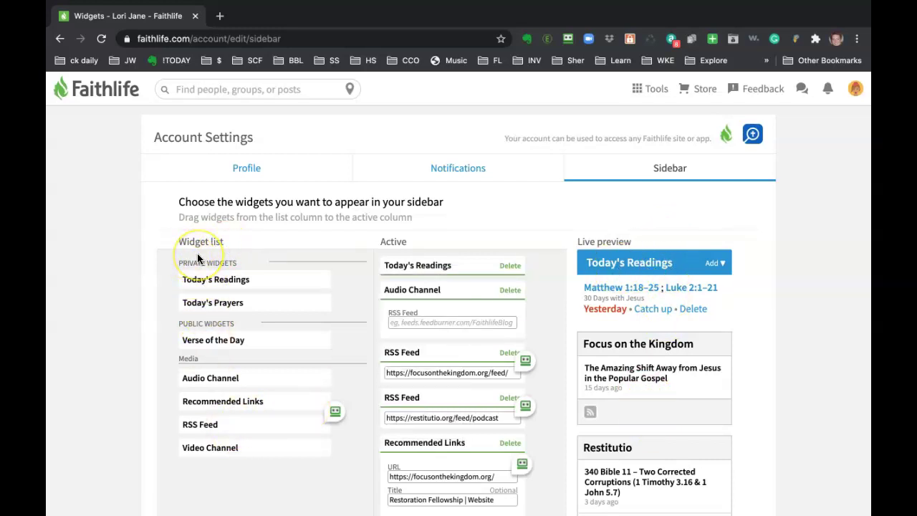
{"action": "left_click_drag", "start_coordinate": [216, 340], "coordinate": [417, 282]}
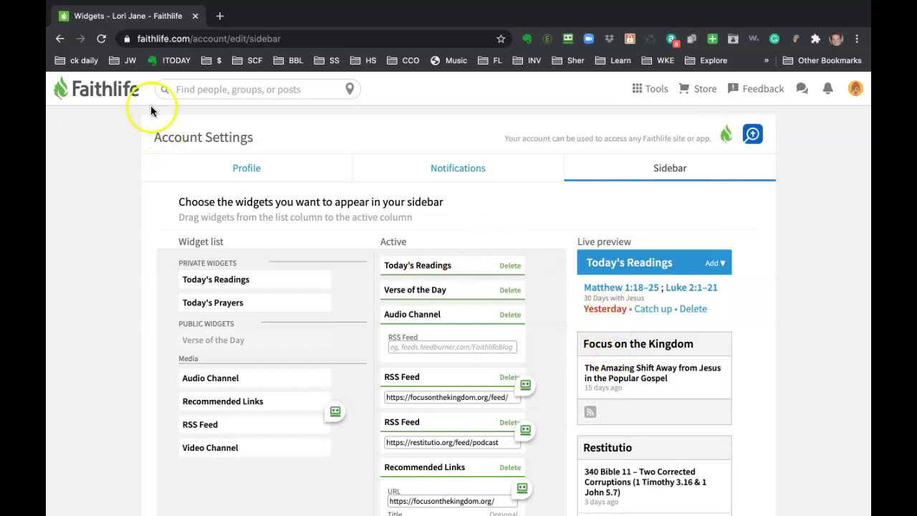
Reload the live preview and check the reading plans in Today's Readings' Add list.
{"action": "left_click", "coordinate": [101, 39]}
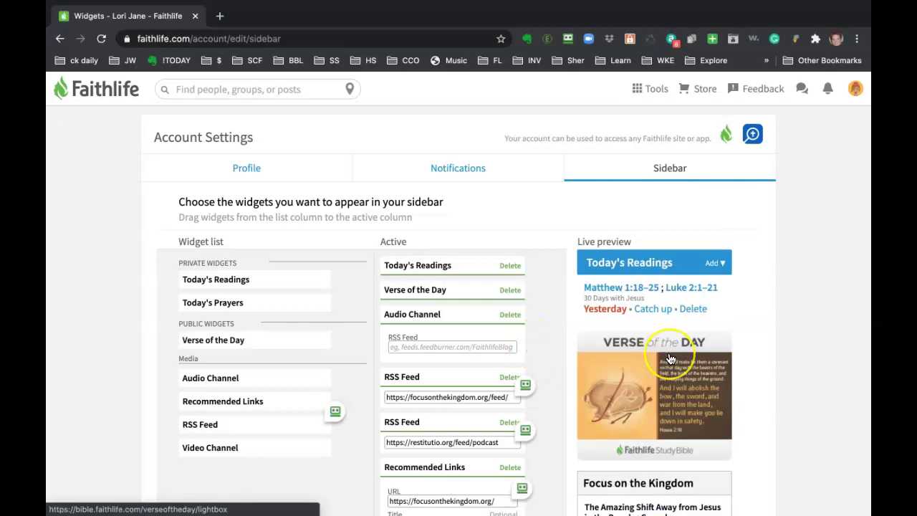
{"action": "scroll", "coordinate": [668, 358], "scroll_direction": "down", "scroll_amount": 1}
{"action": "scroll", "coordinate": [670, 358], "scroll_direction": "down", "scroll_amount": 1}
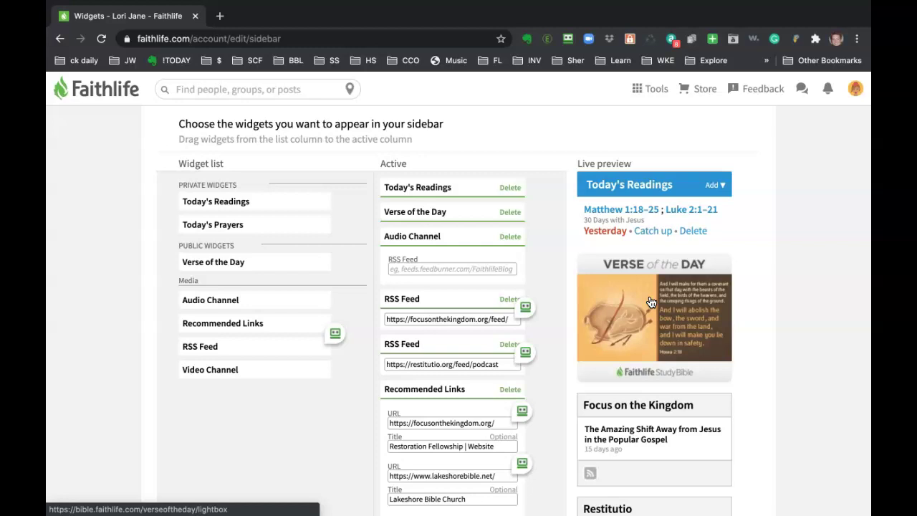
{"action": "left_click", "coordinate": [711, 187]}
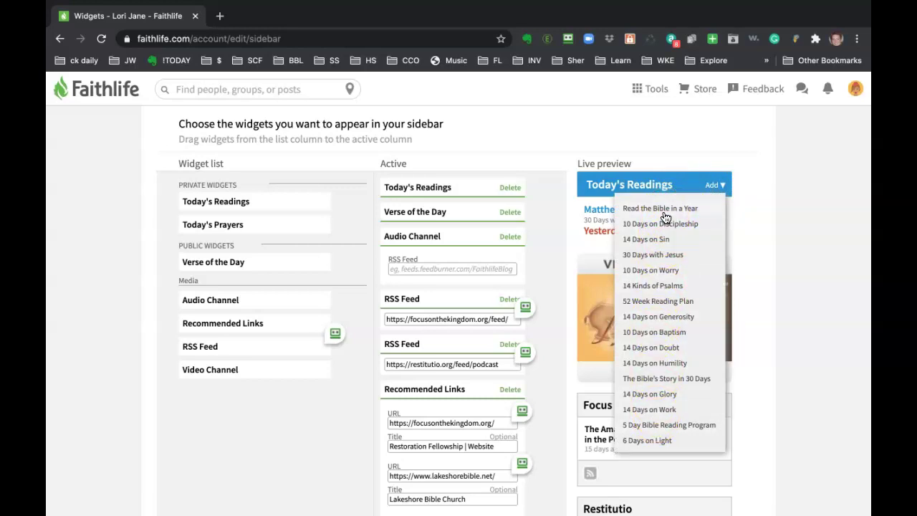
{"action": "left_click", "coordinate": [616, 172]}
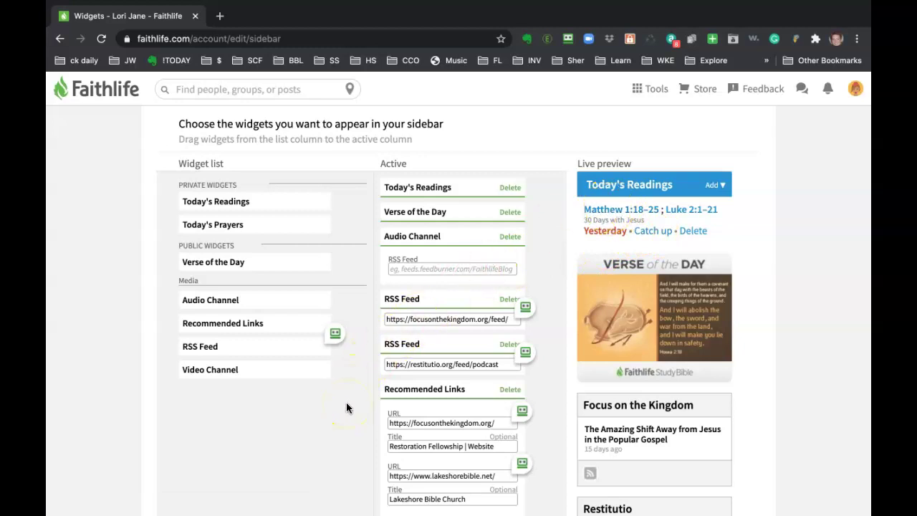
Scroll through the sidebar preview showing Verse of the Day below Today's Readings.
{"action": "scroll", "coordinate": [346, 407], "scroll_direction": "down", "scroll_amount": 5}
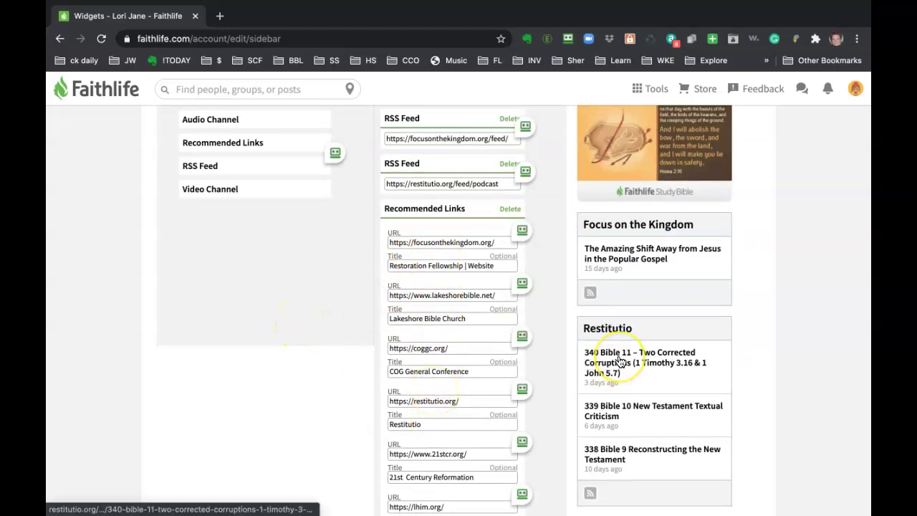
{"action": "scroll", "coordinate": [620, 362], "scroll_direction": "down", "scroll_amount": 1}
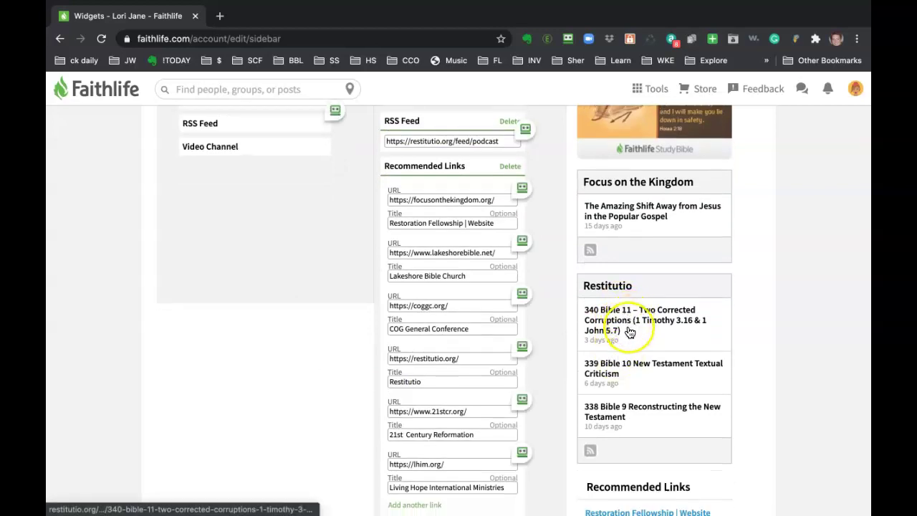
{"action": "scroll", "coordinate": [628, 330], "scroll_direction": "up", "scroll_amount": 2}
{"action": "scroll", "coordinate": [629, 332], "scroll_direction": "down", "scroll_amount": 2}
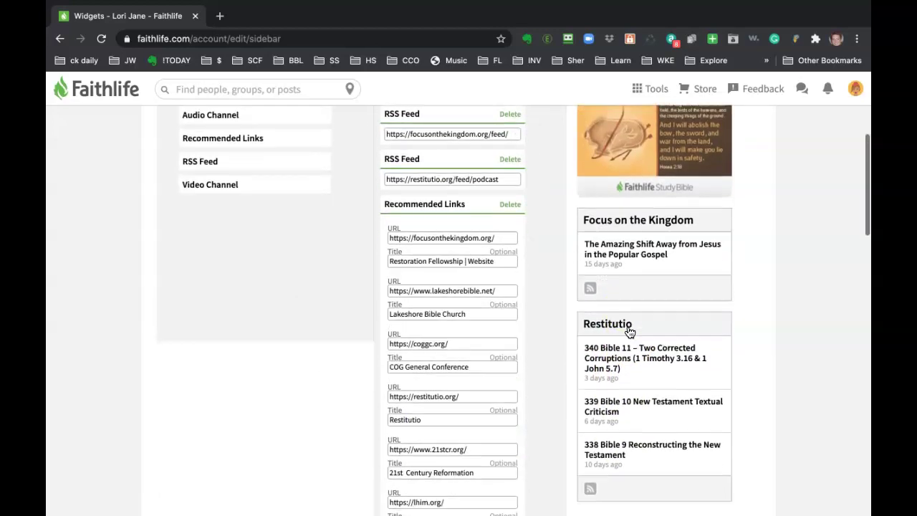
{"action": "scroll", "coordinate": [629, 332], "scroll_direction": "down", "scroll_amount": 1}
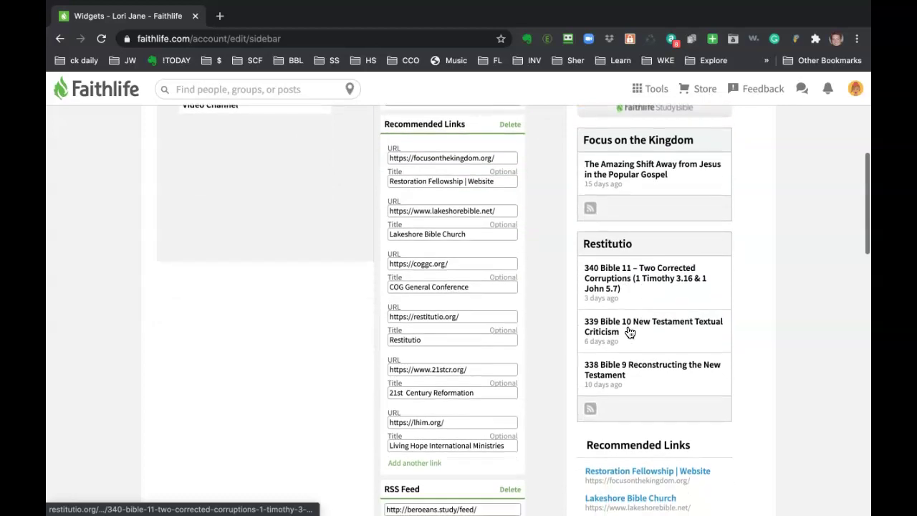
{"action": "scroll", "coordinate": [629, 332], "scroll_direction": "up", "scroll_amount": 10}
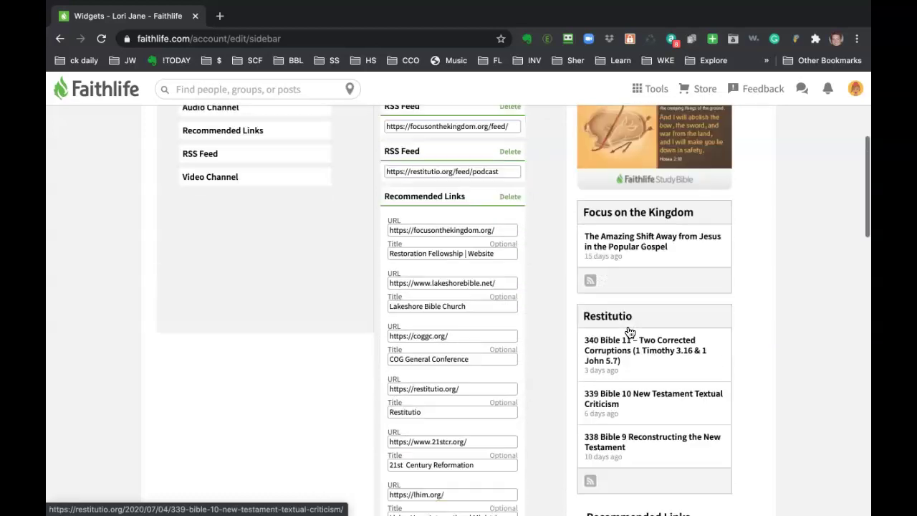
{"action": "left_click", "coordinate": [553, 278]}
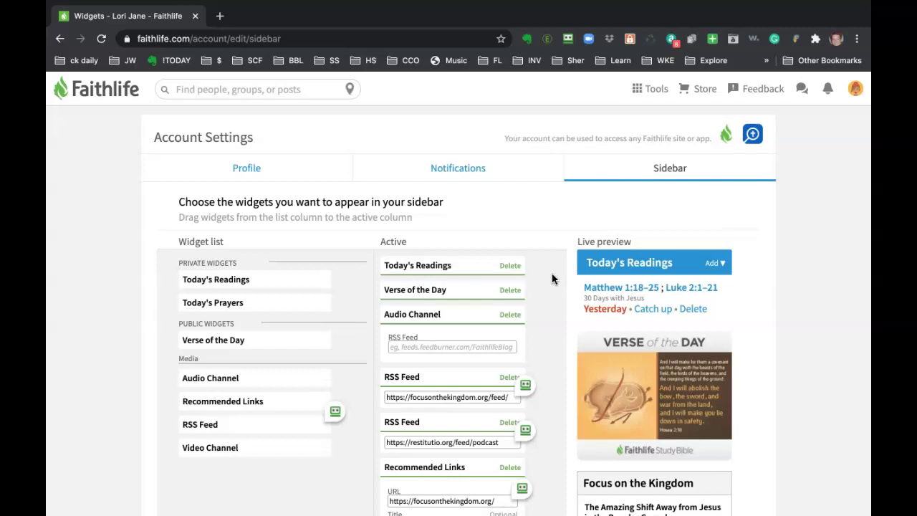
View the notification preferences and highlight the Email notification option.
{"action": "left_click", "coordinate": [467, 172]}
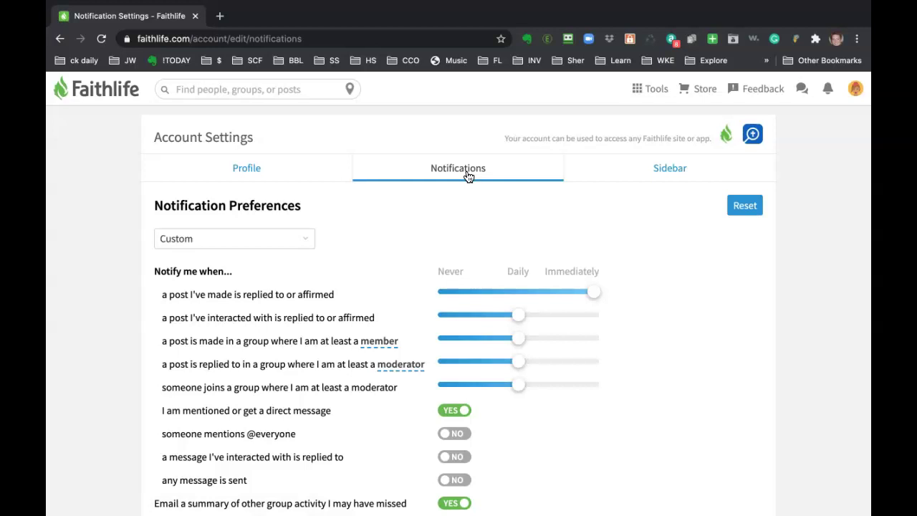
{"action": "scroll", "coordinate": [467, 176], "scroll_direction": "down", "scroll_amount": 1}
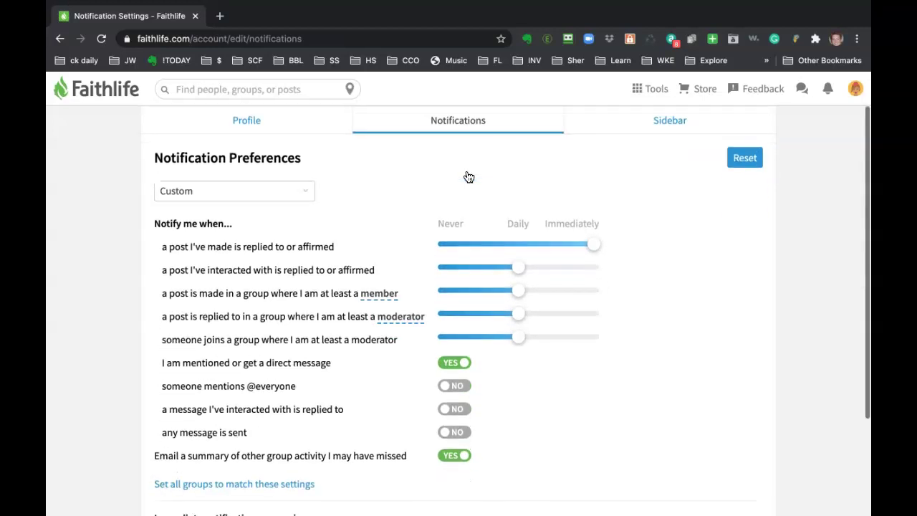
{"action": "scroll", "coordinate": [272, 354], "scroll_direction": "down", "scroll_amount": 1}
{"action": "scroll", "coordinate": [286, 350], "scroll_direction": "down", "scroll_amount": 2}
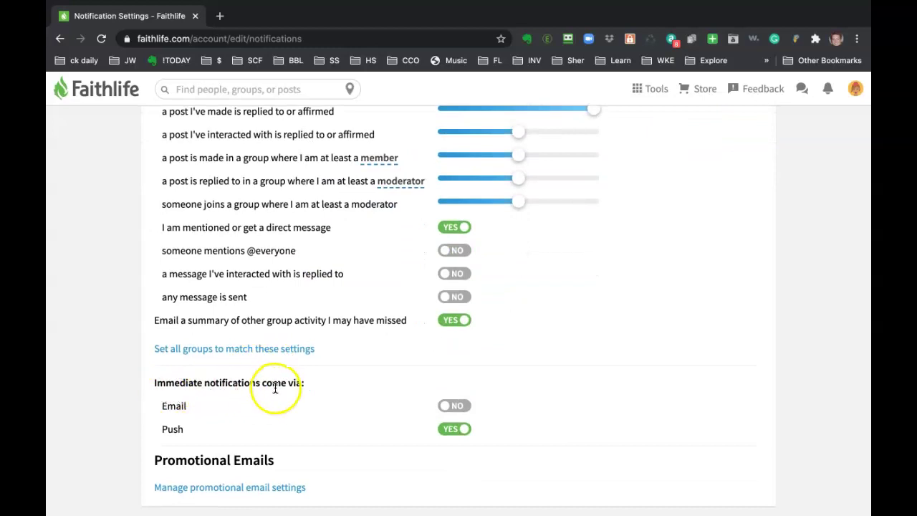
{"action": "double_click", "coordinate": [171, 405]}
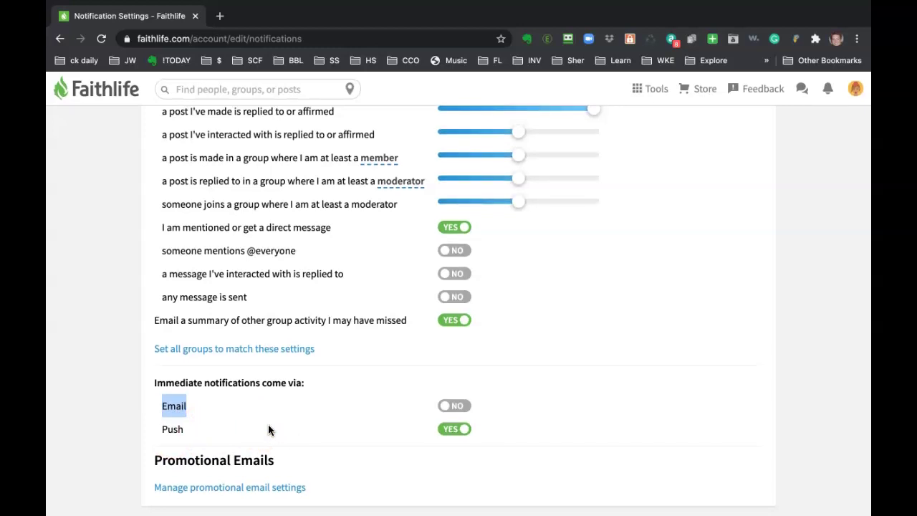
Return to the top of Account Settings and switch to the Profile page.
{"action": "scroll", "coordinate": [301, 394], "scroll_direction": "up", "scroll_amount": 2}
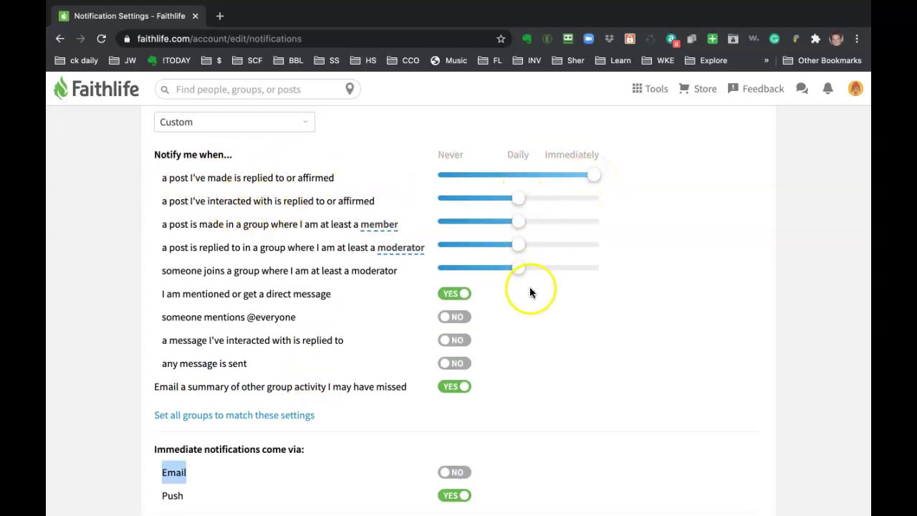
{"action": "scroll", "coordinate": [530, 293], "scroll_direction": "up", "scroll_amount": 3}
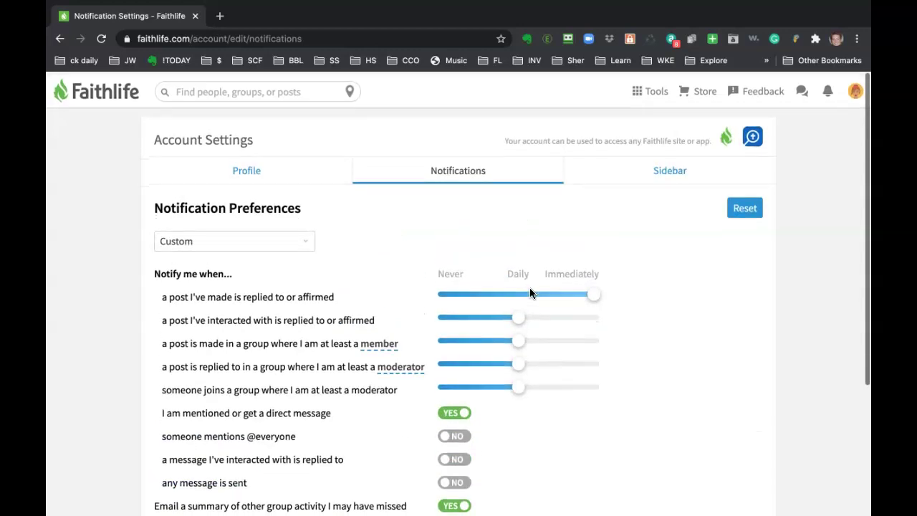
{"action": "left_click", "coordinate": [458, 171]}
{"action": "left_click", "coordinate": [243, 171]}
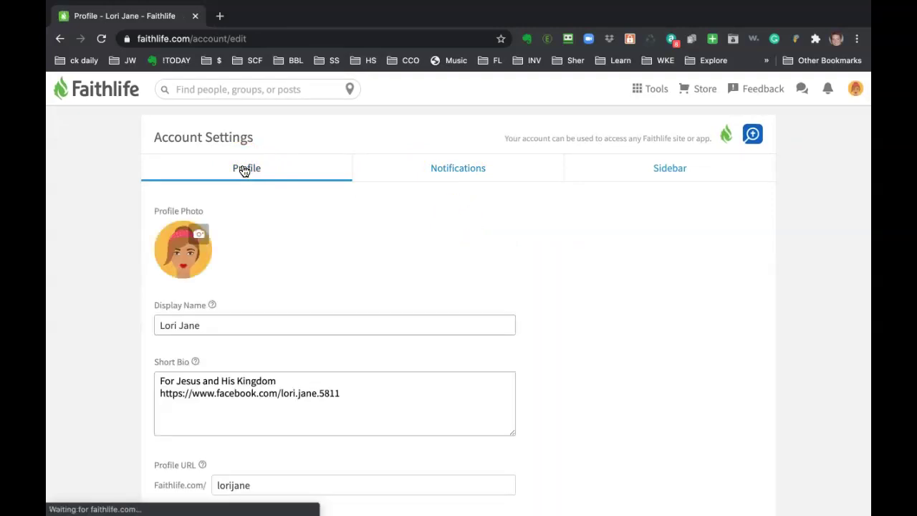
Scroll down the Profile page to the Display Name field.
{"action": "left_click", "coordinate": [295, 247]}
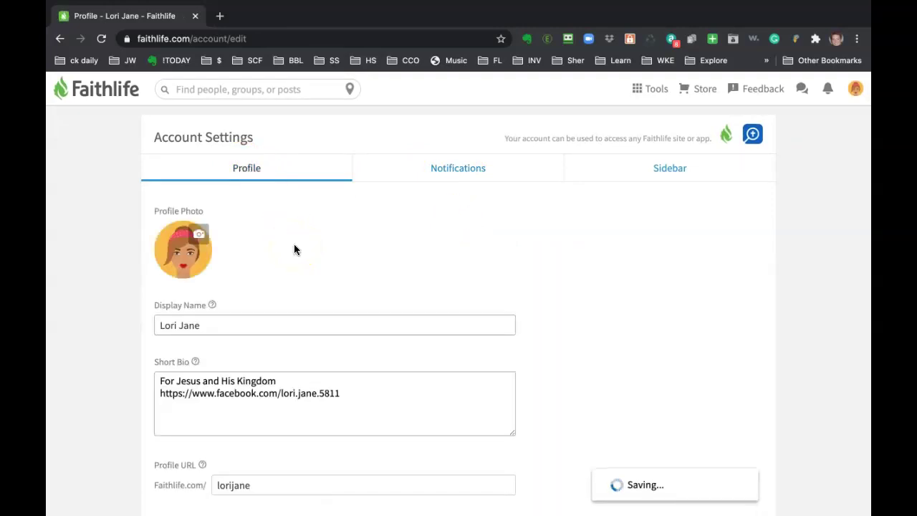
{"action": "scroll", "coordinate": [294, 249], "scroll_direction": "down", "scroll_amount": 1}
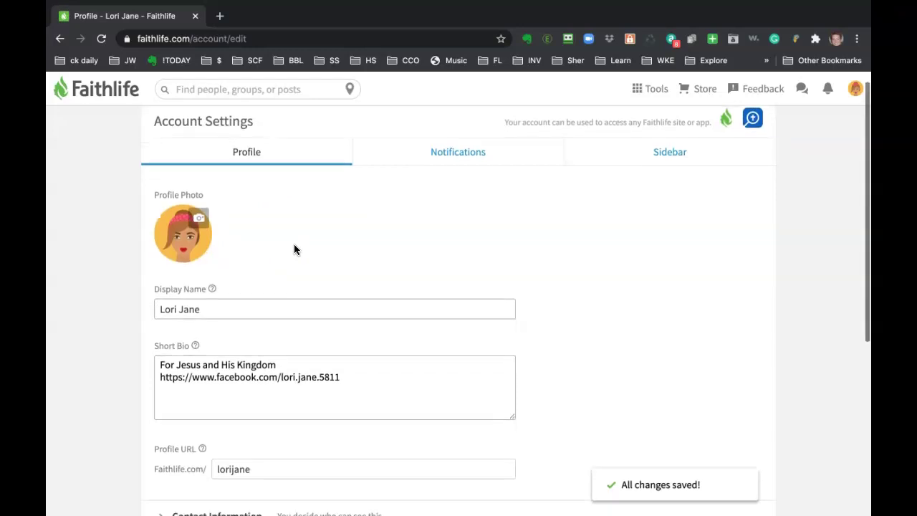
{"action": "left_click", "coordinate": [178, 206]}
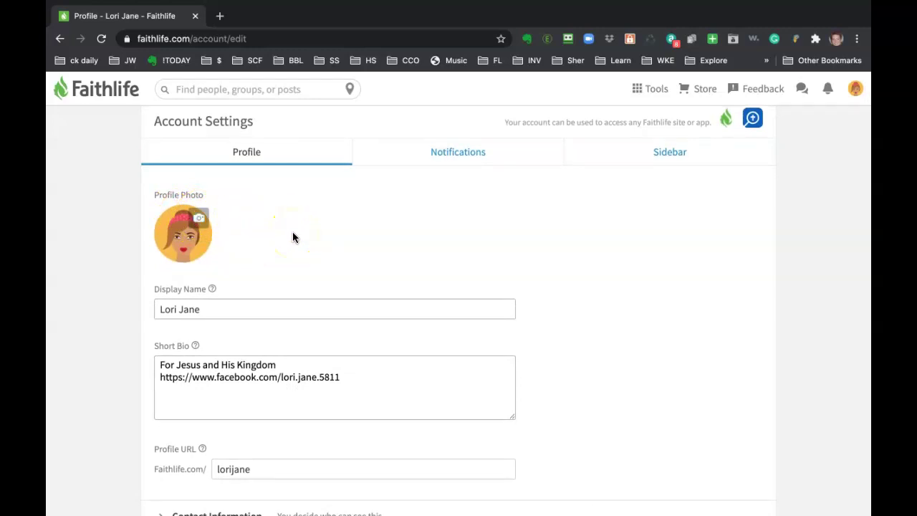
{"action": "scroll", "coordinate": [292, 232], "scroll_direction": "down", "scroll_amount": 2}
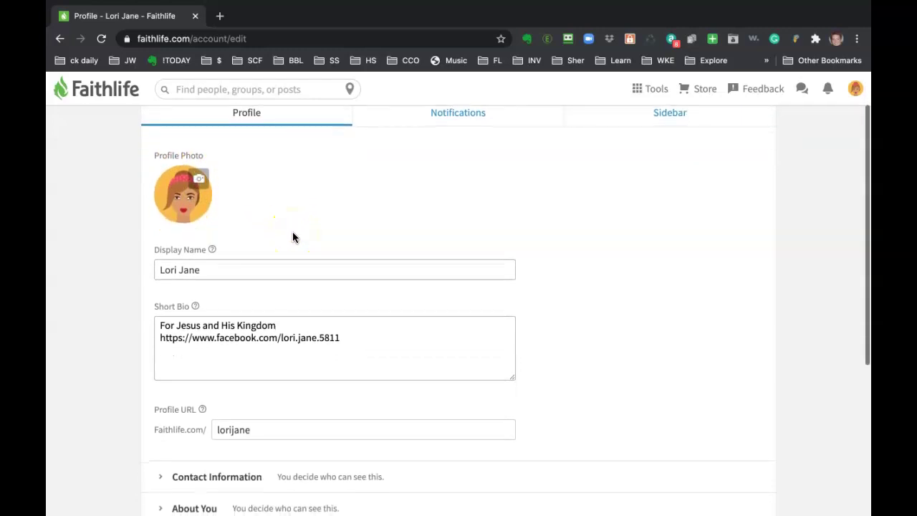
{"action": "scroll", "coordinate": [293, 238], "scroll_direction": "down", "scroll_amount": 1}
{"action": "left_click", "coordinate": [258, 252]}
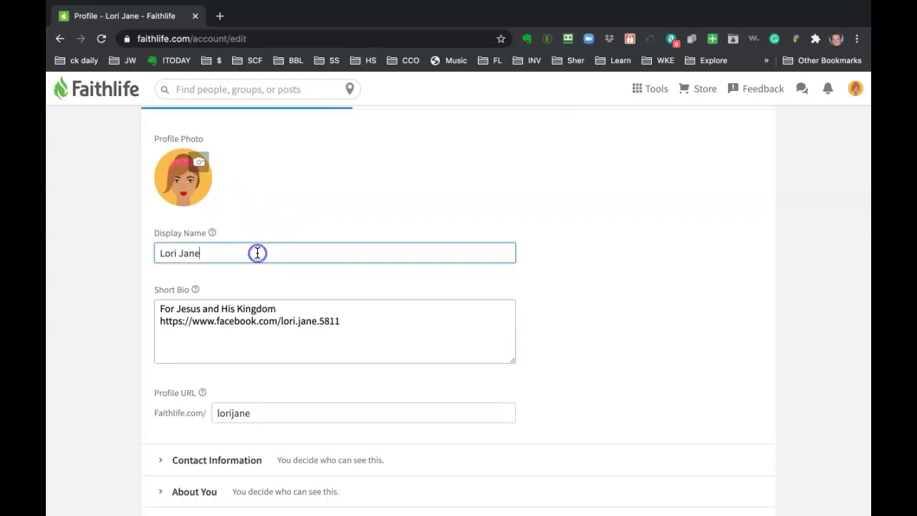
{"action": "scroll", "coordinate": [257, 252], "scroll_direction": "down", "scroll_amount": 3}
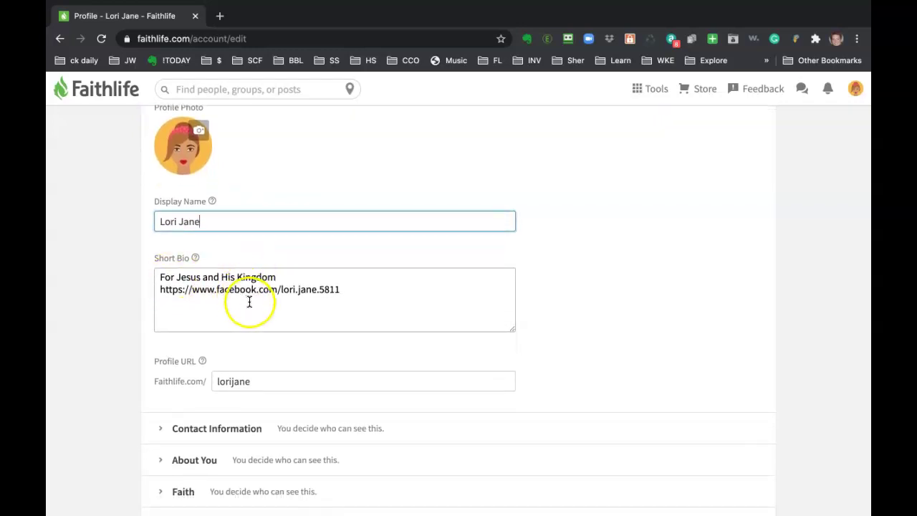
{"action": "scroll", "coordinate": [250, 302], "scroll_direction": "down", "scroll_amount": 1}
Inspect the Short Bio's Facebook link and the Profile URL field.
{"action": "left_click", "coordinate": [340, 255]}
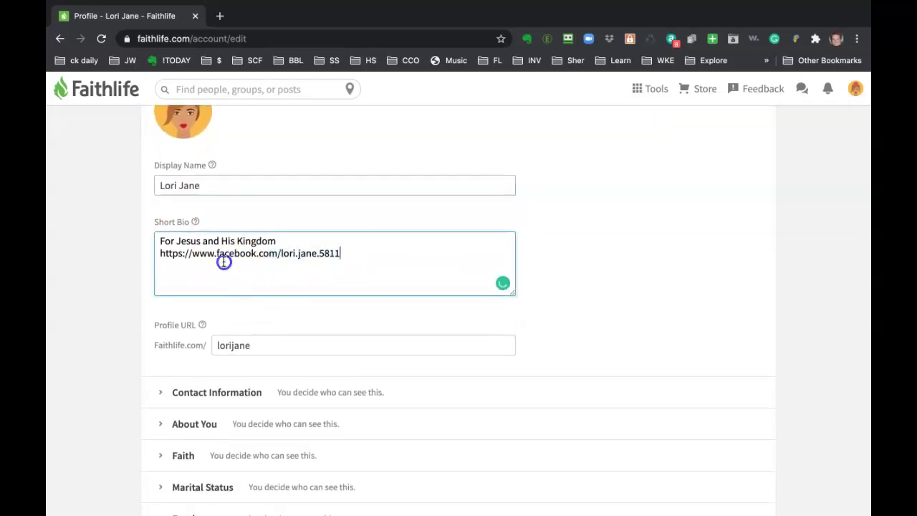
{"action": "left_click", "coordinate": [166, 256], "text": "shift"}
{"action": "left_click", "coordinate": [180, 264]}
{"action": "scroll", "coordinate": [180, 264], "scroll_direction": "down", "scroll_amount": 3}
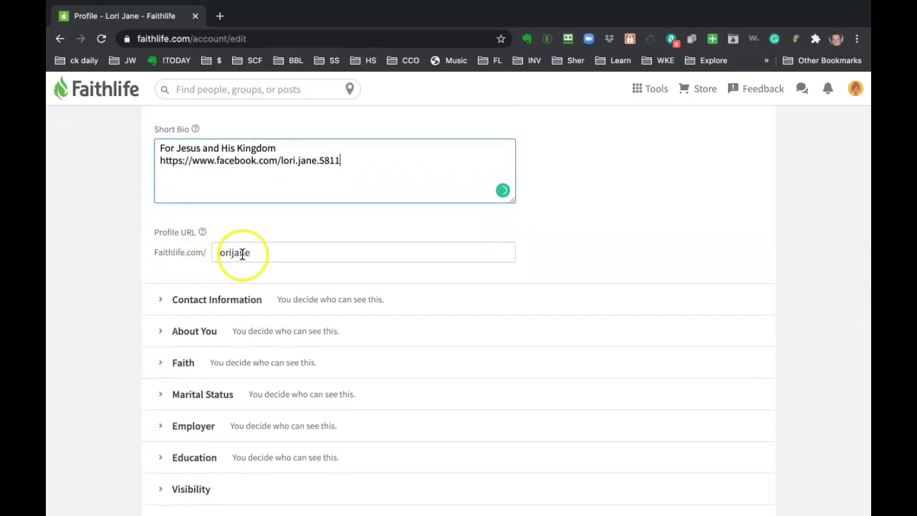
{"action": "left_click", "coordinate": [266, 253]}
{"action": "left_click", "coordinate": [166, 242]}
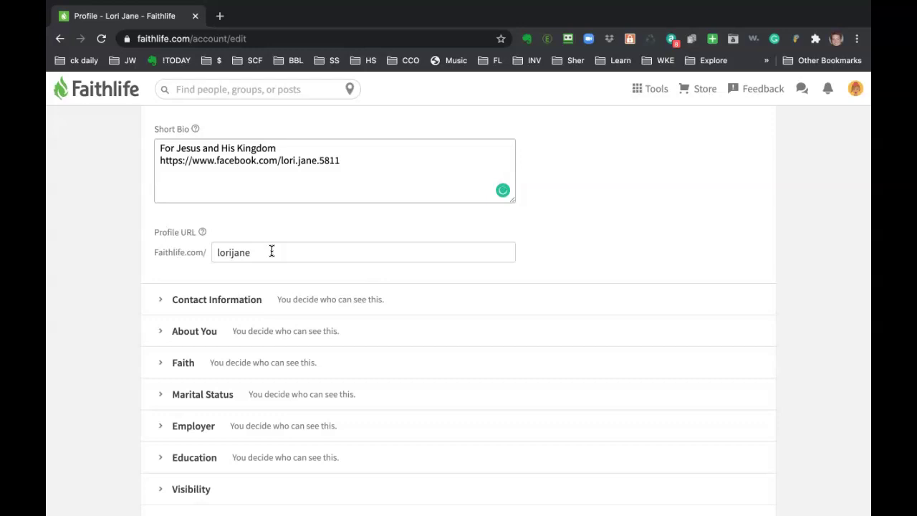
Expand Contact Information and About You, check the Facebook social profile field, then open the account menu.
{"action": "scroll", "coordinate": [271, 252], "scroll_direction": "down", "scroll_amount": 3}
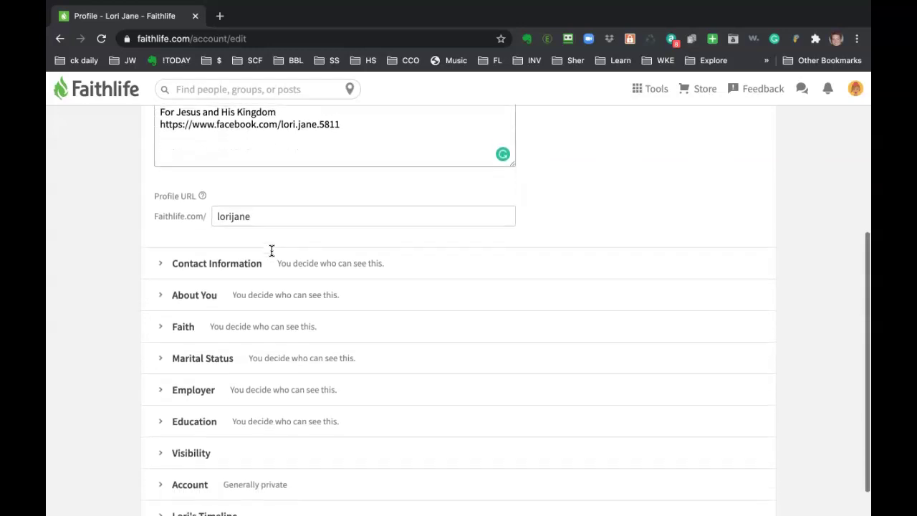
{"action": "left_click", "coordinate": [159, 252]}
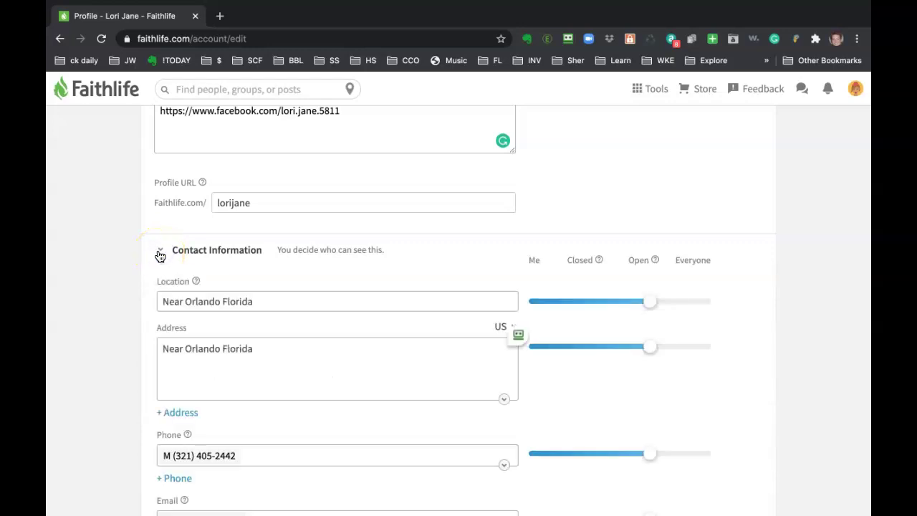
{"action": "scroll", "coordinate": [299, 273], "scroll_direction": "down", "scroll_amount": 3}
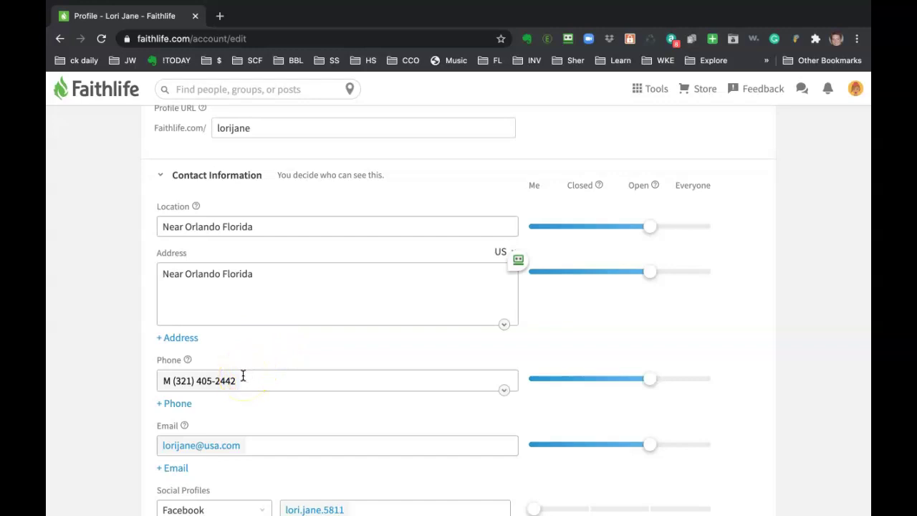
{"action": "scroll", "coordinate": [243, 375], "scroll_direction": "down", "scroll_amount": 5}
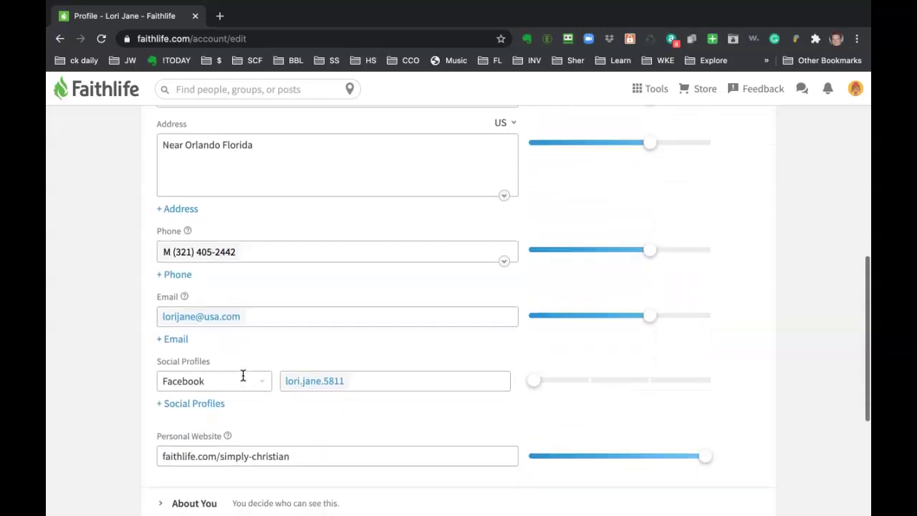
{"action": "scroll", "coordinate": [243, 375], "scroll_direction": "down", "scroll_amount": 2}
{"action": "left_click", "coordinate": [340, 333]}
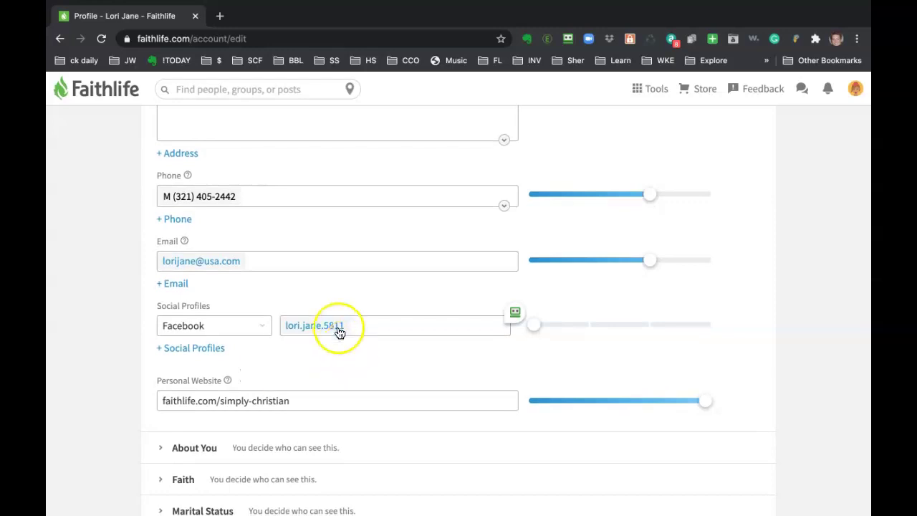
{"action": "scroll", "coordinate": [322, 347], "scroll_direction": "down", "scroll_amount": 2}
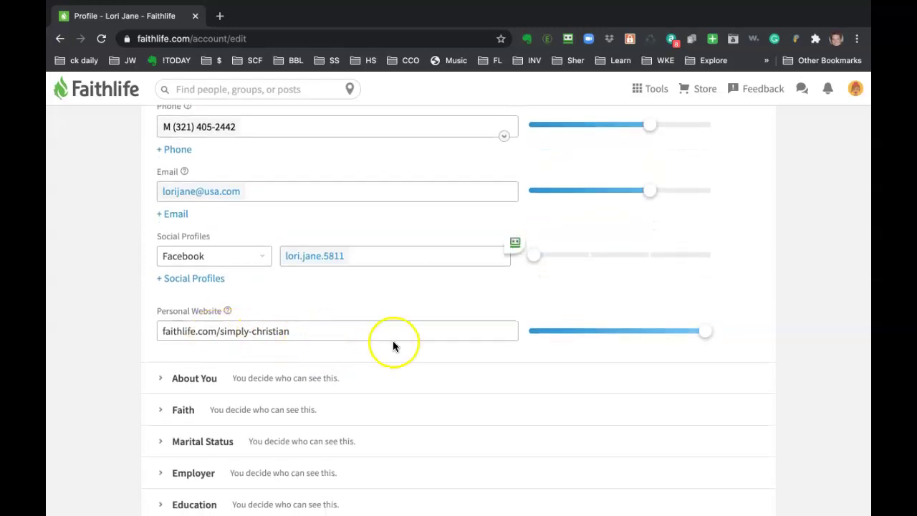
{"action": "scroll", "coordinate": [393, 346], "scroll_direction": "down", "scroll_amount": 2}
{"action": "left_click", "coordinate": [285, 262]}
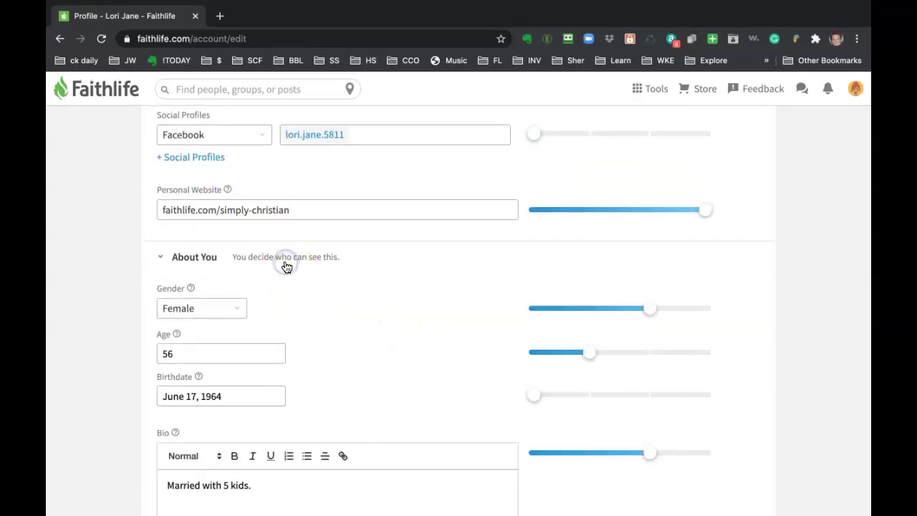
{"action": "scroll", "coordinate": [287, 268], "scroll_direction": "up", "scroll_amount": 10}
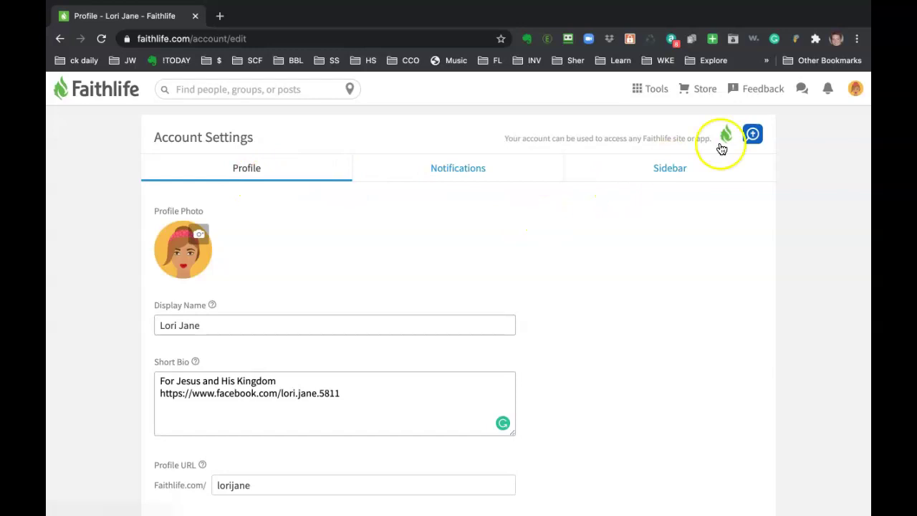
{"action": "left_click", "coordinate": [855, 92]}
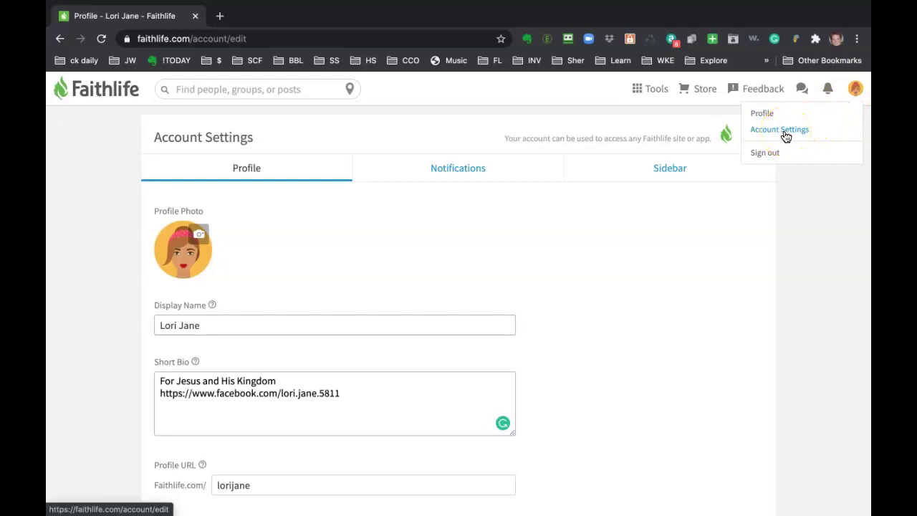
Close the account menu, return to My Faithlife home, and collapse then re-expand GROUPS.
{"action": "left_click", "coordinate": [366, 112]}
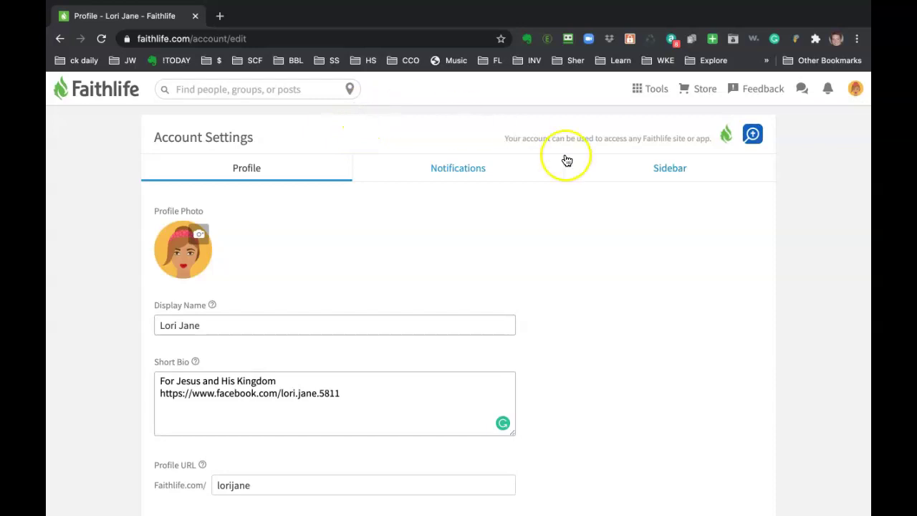
{"action": "left_click", "coordinate": [91, 91]}
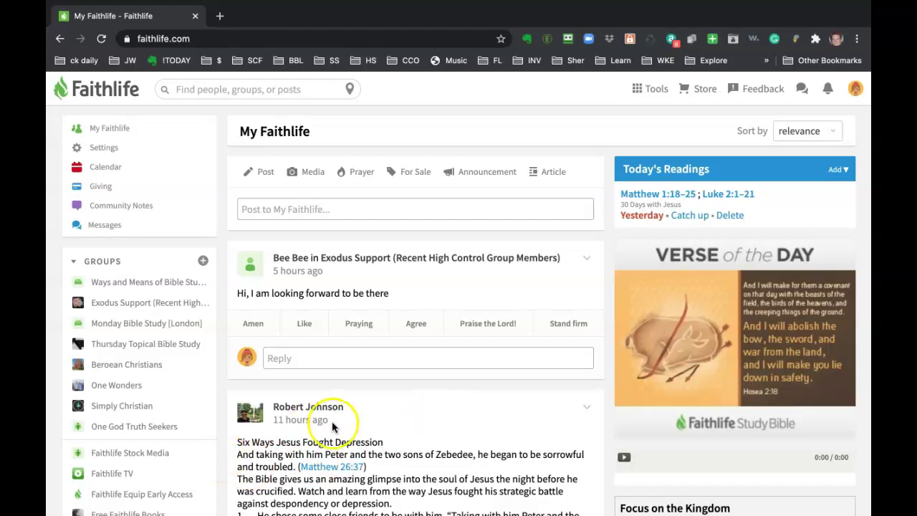
{"action": "scroll", "coordinate": [359, 396], "scroll_direction": "down", "scroll_amount": 1}
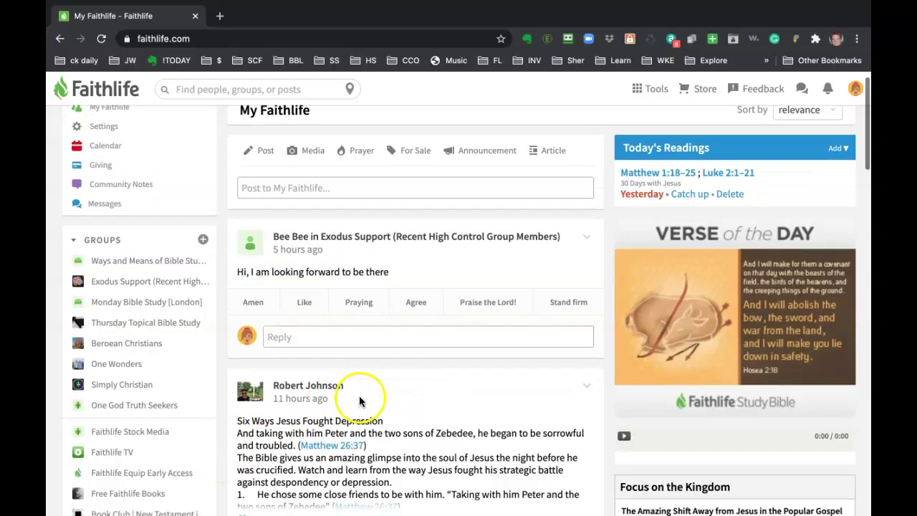
{"action": "left_click", "coordinate": [73, 241]}
{"action": "left_click", "coordinate": [74, 241]}
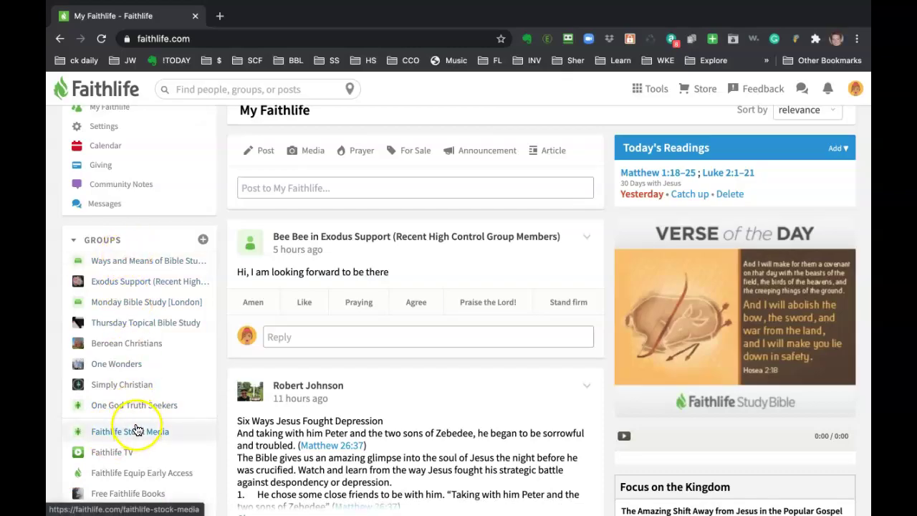
{"action": "left_click", "coordinate": [115, 348]}
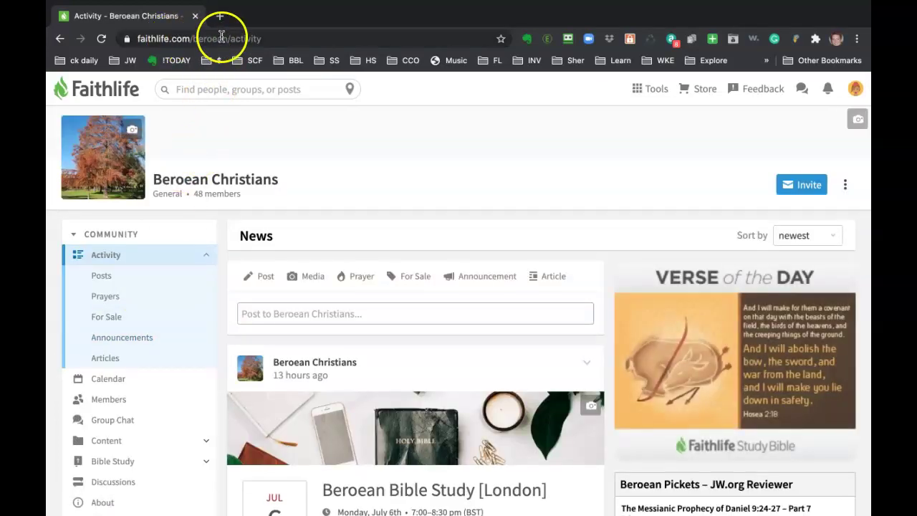
{"action": "left_click_drag", "start_coordinate": [263, 38], "coordinate": [142, 38]}
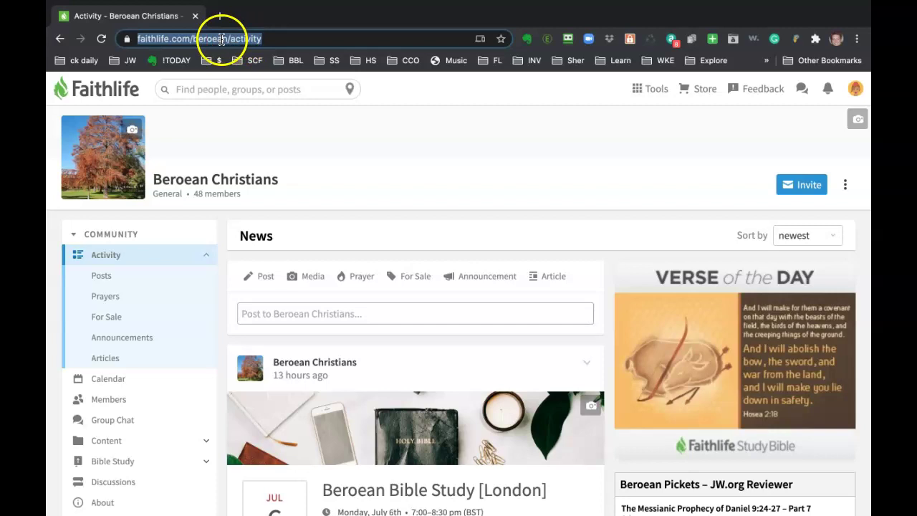
{"action": "left_click", "coordinate": [330, 144]}
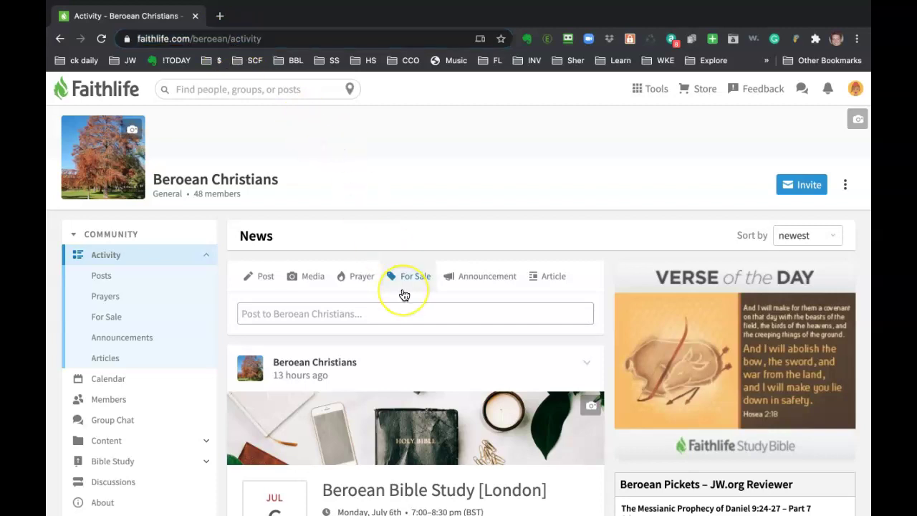
{"action": "scroll", "coordinate": [404, 295], "scroll_direction": "down", "scroll_amount": 1}
{"action": "scroll", "coordinate": [404, 296], "scroll_direction": "down", "scroll_amount": 1}
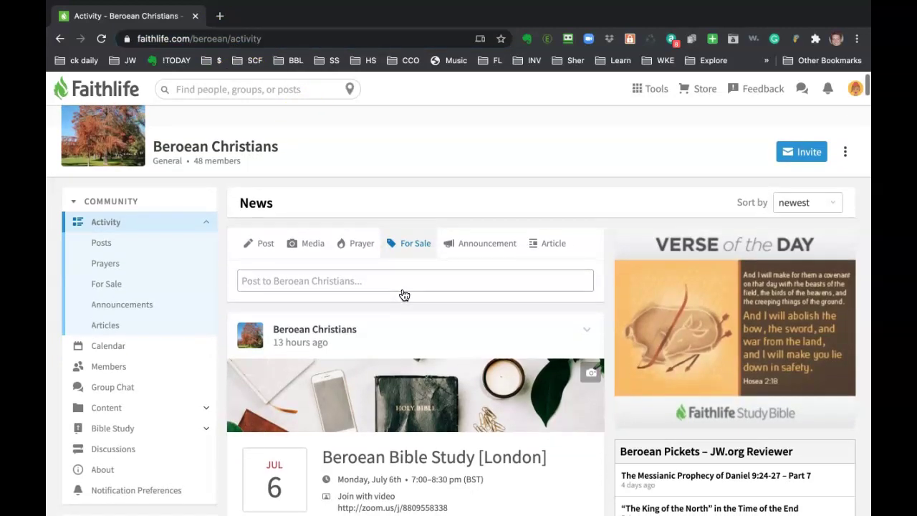
{"action": "scroll", "coordinate": [404, 295], "scroll_direction": "down", "scroll_amount": 1}
{"action": "scroll", "coordinate": [404, 295], "scroll_direction": "down", "scroll_amount": 1}
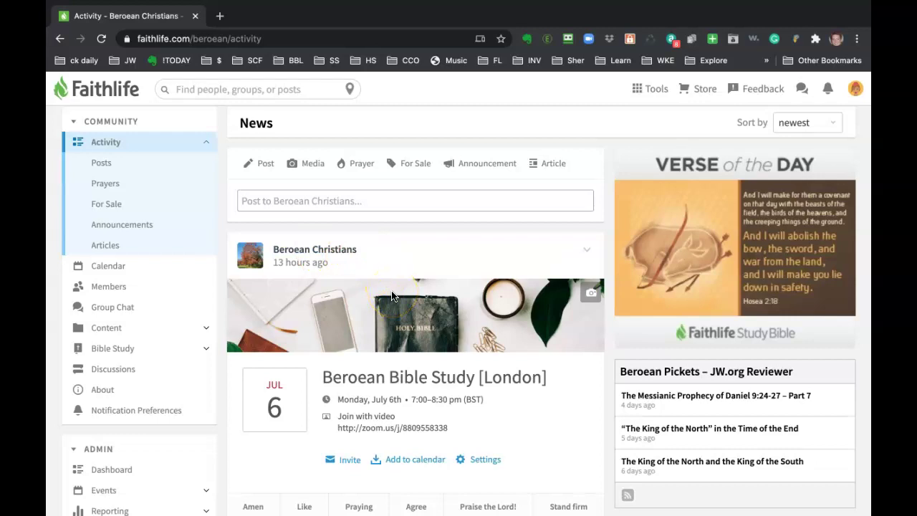
{"action": "scroll", "coordinate": [393, 296], "scroll_direction": "down", "scroll_amount": 1}
{"action": "scroll", "coordinate": [393, 296], "scroll_direction": "down", "scroll_amount": 5}
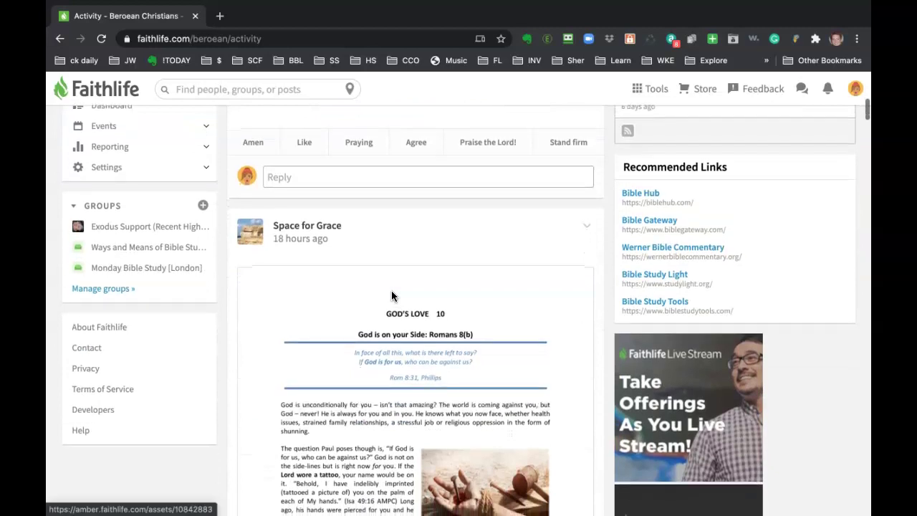
{"action": "scroll", "coordinate": [392, 296], "scroll_direction": "down", "scroll_amount": 3}
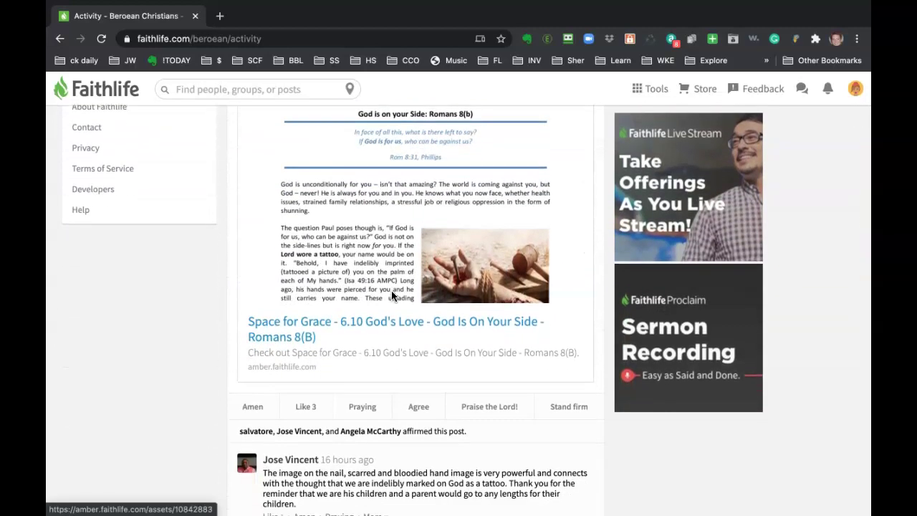
{"action": "scroll", "coordinate": [392, 290], "scroll_direction": "down", "scroll_amount": 1}
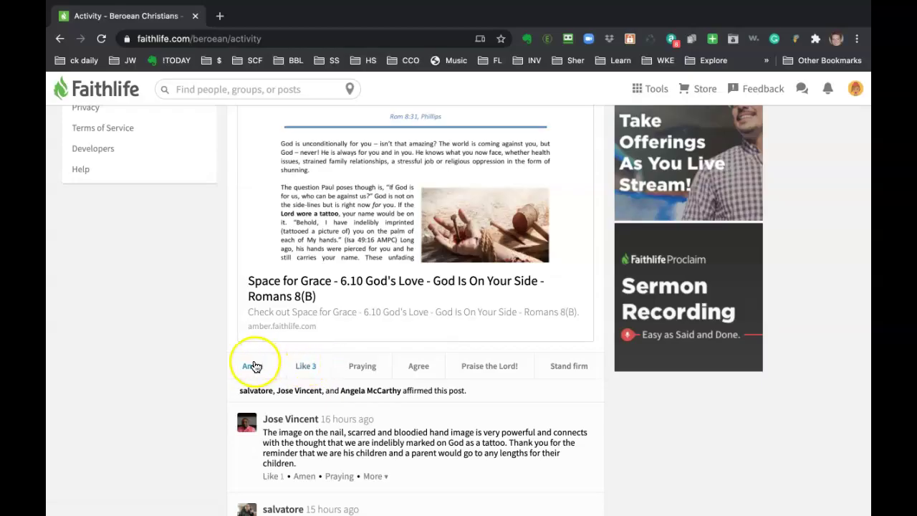
{"action": "scroll", "coordinate": [359, 365], "scroll_direction": "down", "scroll_amount": 2}
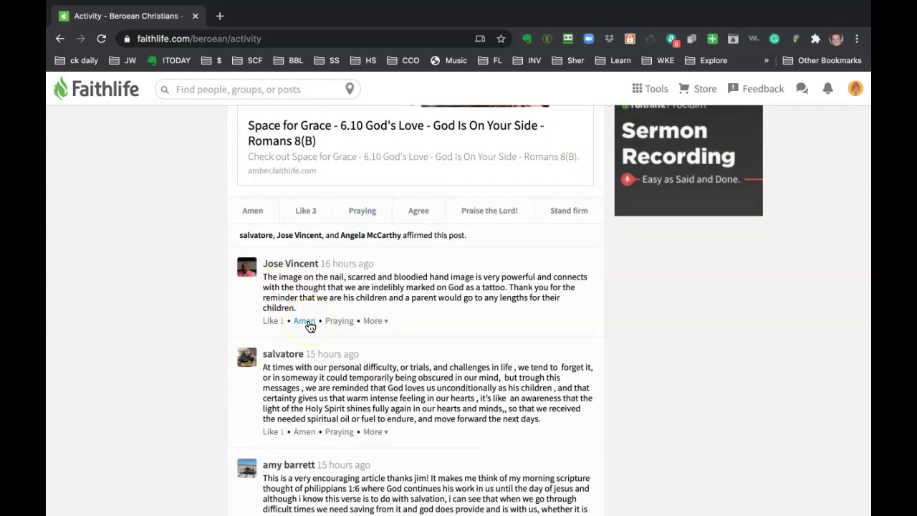
{"action": "left_click", "coordinate": [305, 321]}
{"action": "scroll", "coordinate": [310, 337], "scroll_direction": "down", "scroll_amount": 3}
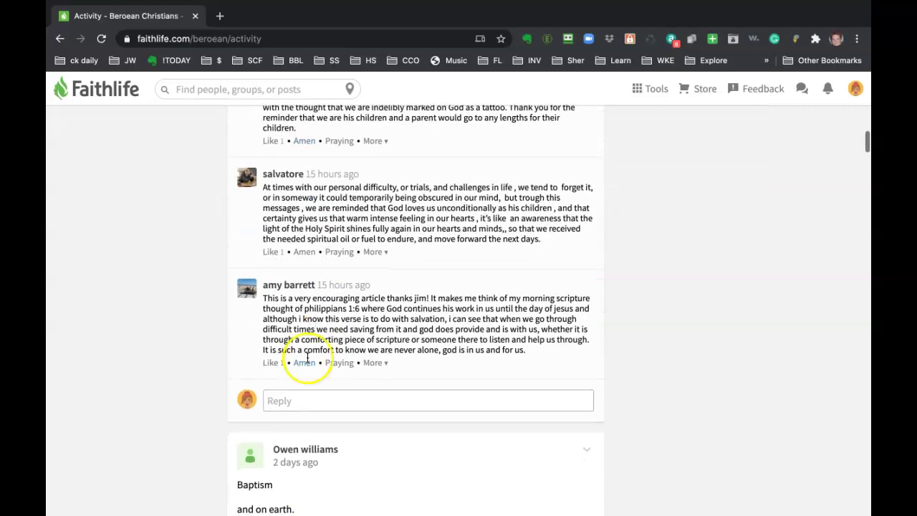
{"action": "left_click", "coordinate": [304, 403]}
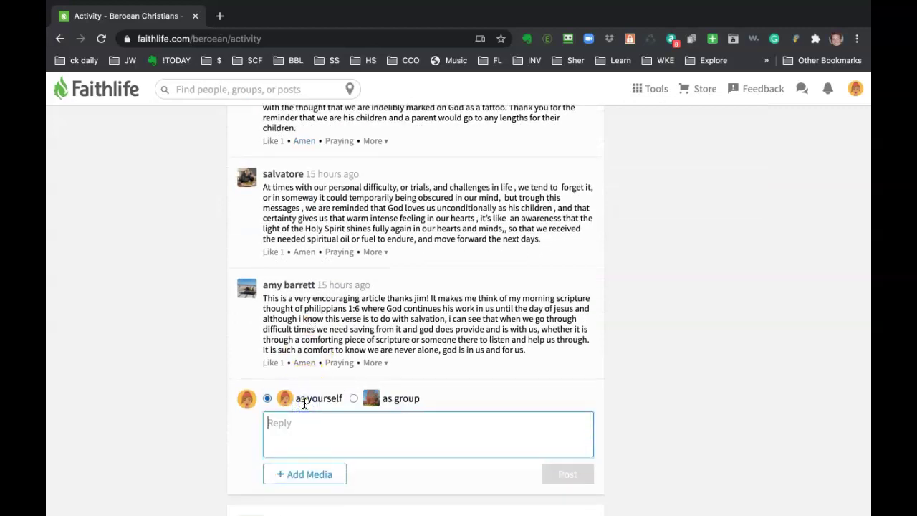
{"action": "left_click", "coordinate": [303, 408]}
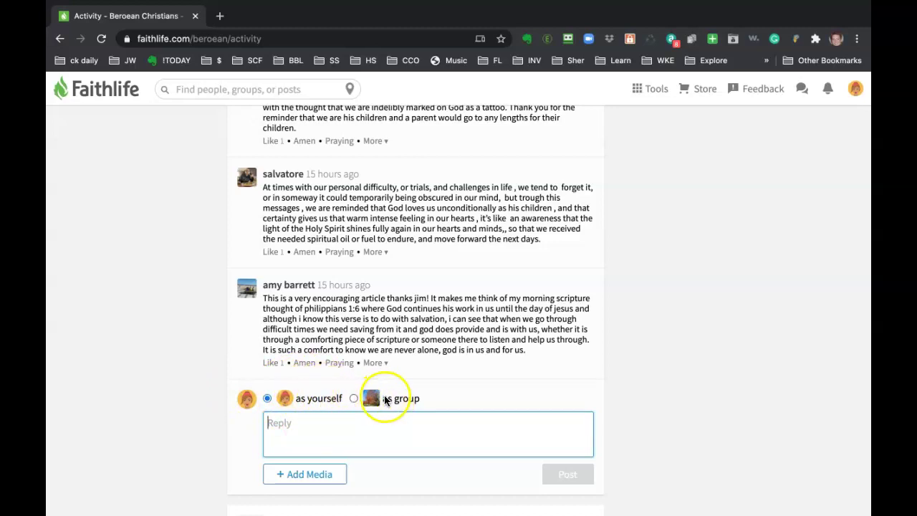
{"action": "left_click", "coordinate": [204, 355]}
{"action": "scroll", "coordinate": [205, 356], "scroll_direction": "down", "scroll_amount": 5}
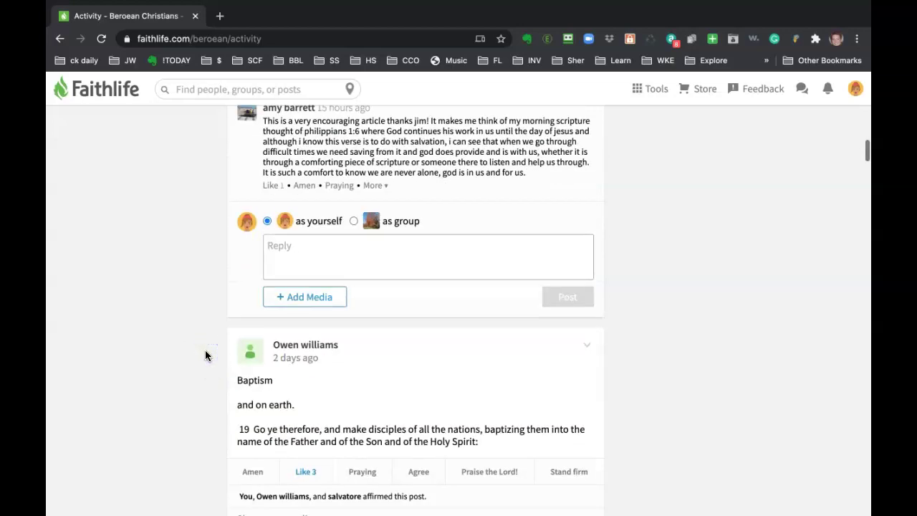
{"action": "scroll", "coordinate": [205, 355], "scroll_direction": "up", "scroll_amount": 6}
{"action": "scroll", "coordinate": [205, 356], "scroll_direction": "up", "scroll_amount": 20}
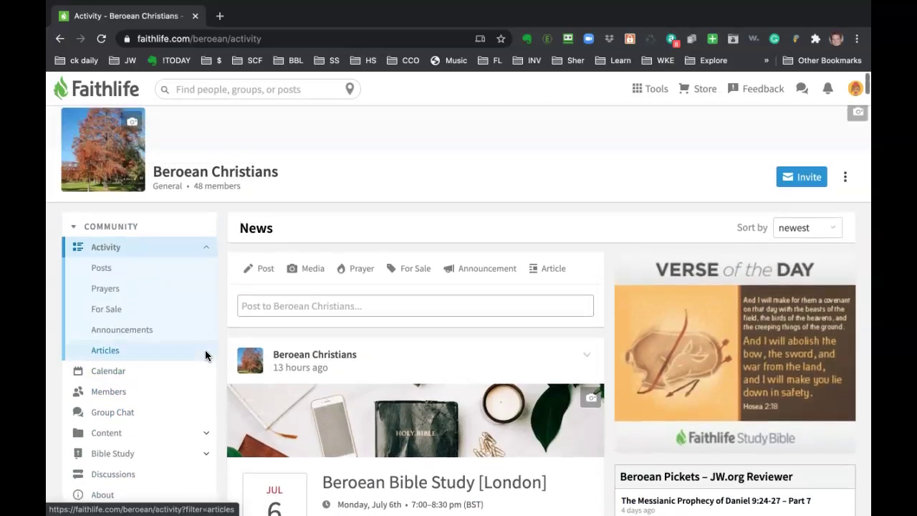
Expand the 'Post to Beroean Christians…' composer and place focus in the post box.
{"action": "left_click", "coordinate": [327, 306]}
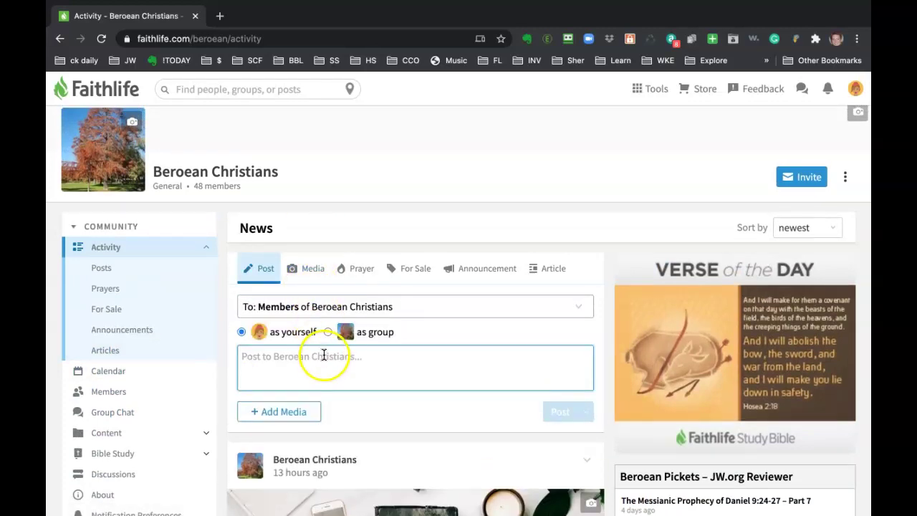
{"action": "left_click", "coordinate": [329, 177]}
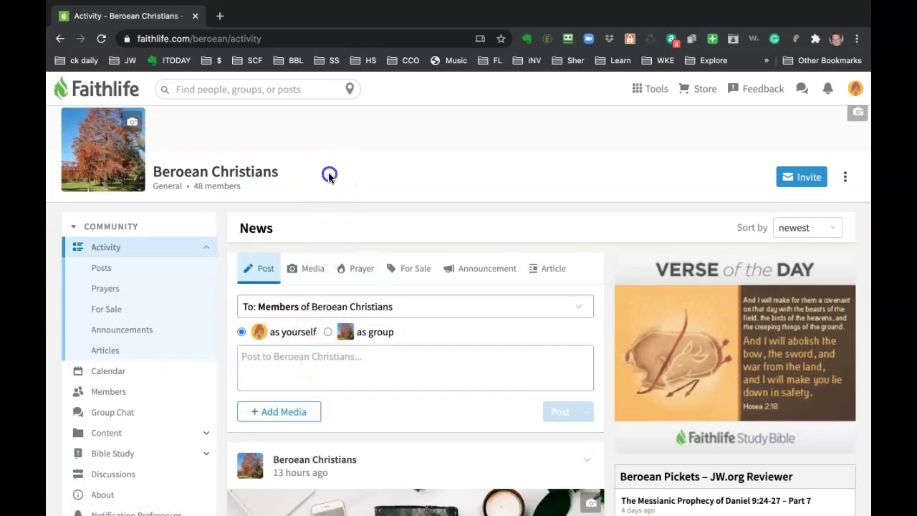
{"action": "left_click", "coordinate": [275, 358]}
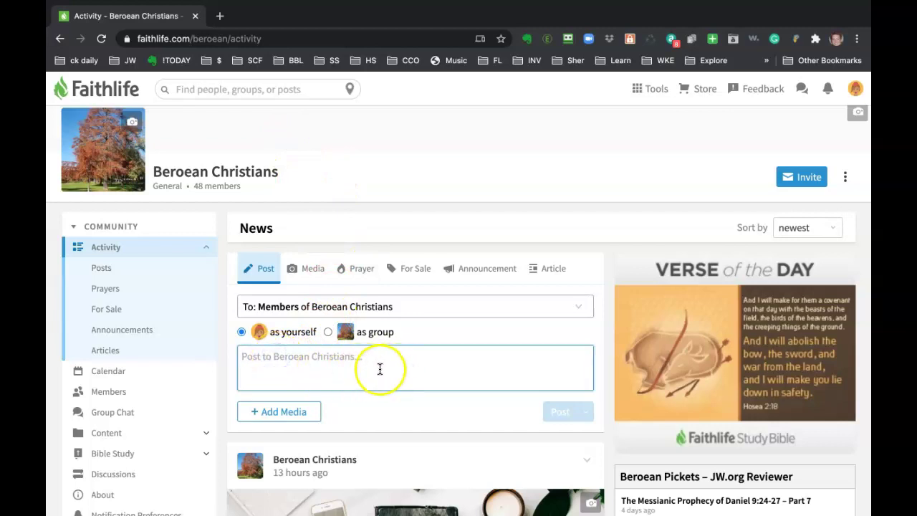
{"action": "left_click", "coordinate": [259, 269]}
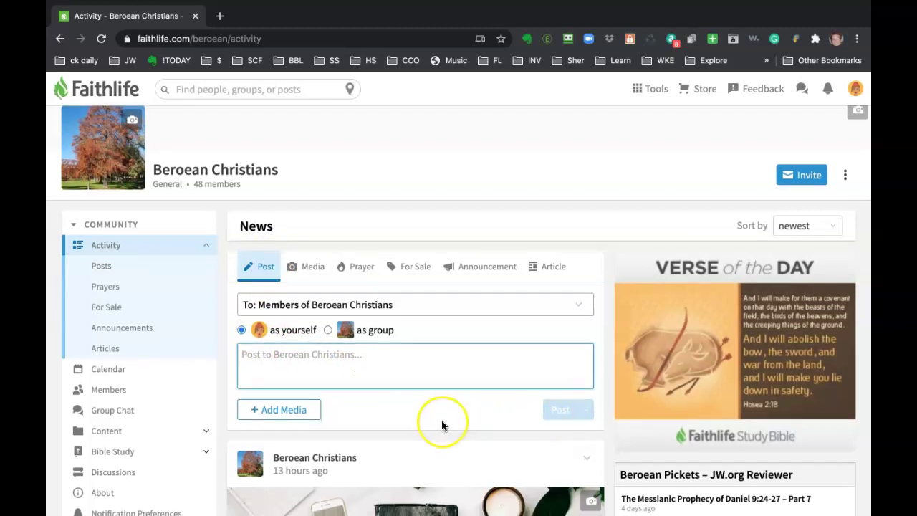
Open Share on the Beroean Bible Study event post, then close the copy-link dialog.
{"action": "scroll", "coordinate": [442, 423], "scroll_direction": "down", "scroll_amount": 5}
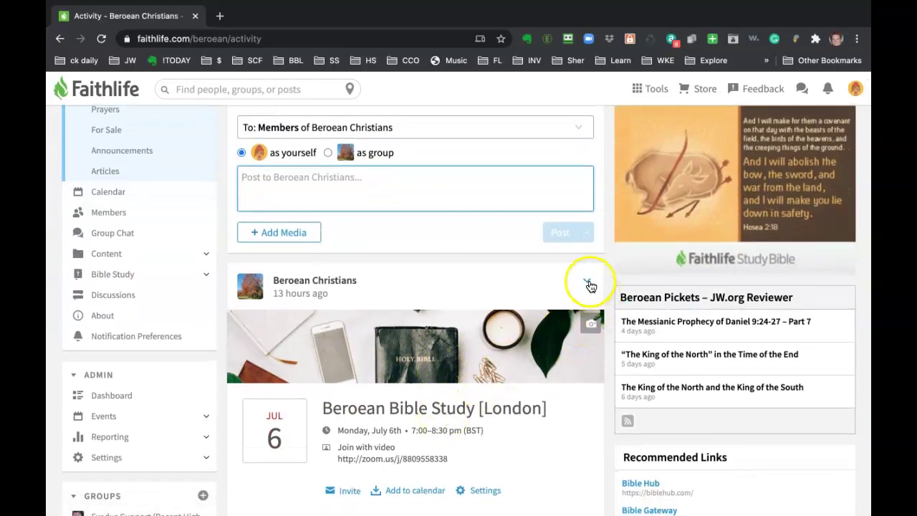
{"action": "left_click", "coordinate": [588, 281]}
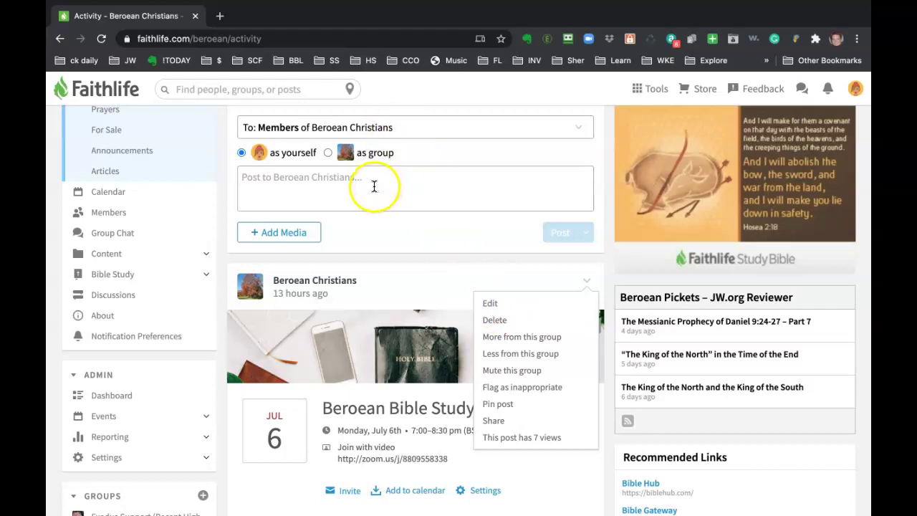
{"action": "left_click", "coordinate": [496, 420]}
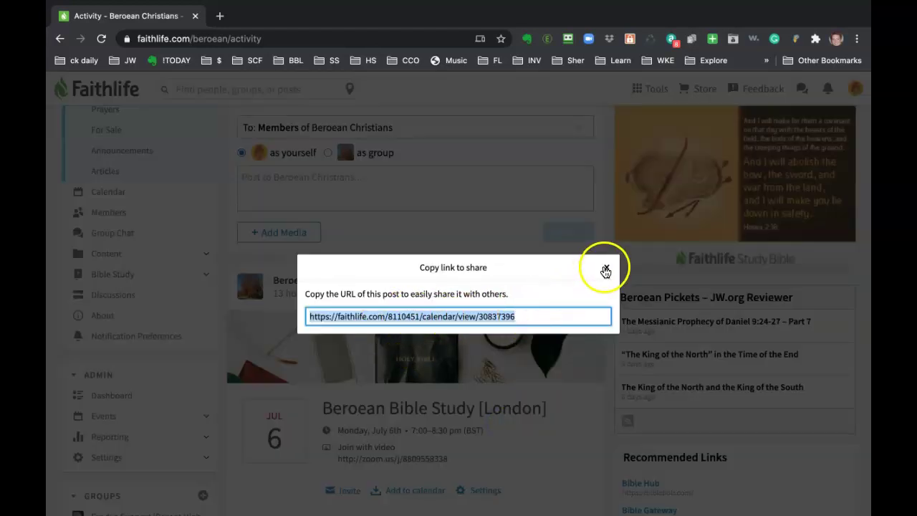
{"action": "left_click", "coordinate": [605, 270]}
{"action": "scroll", "coordinate": [481, 197], "scroll_direction": "up", "scroll_amount": 2}
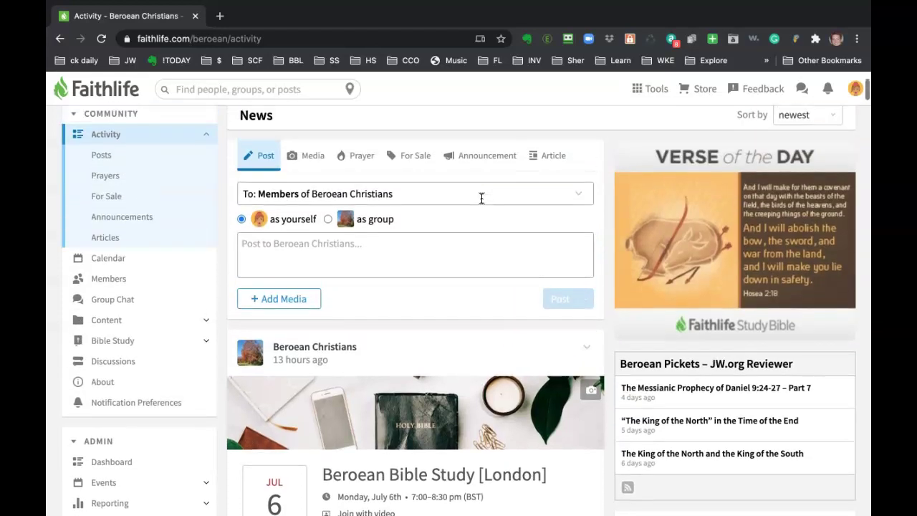
Switch the composer between article and plain post modes, ending on a plain post.
{"action": "scroll", "coordinate": [482, 198], "scroll_direction": "up", "scroll_amount": 1}
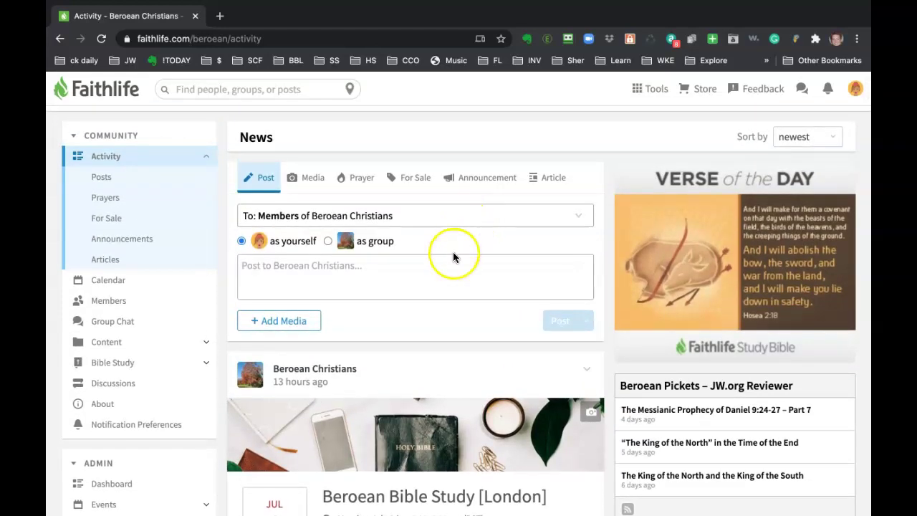
{"action": "left_click", "coordinate": [550, 180]}
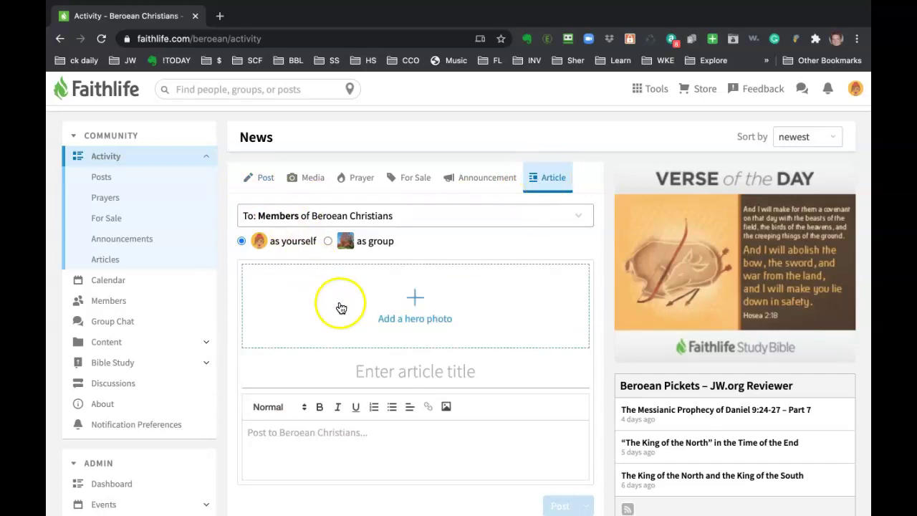
{"action": "scroll", "coordinate": [340, 307], "scroll_direction": "down", "scroll_amount": 1}
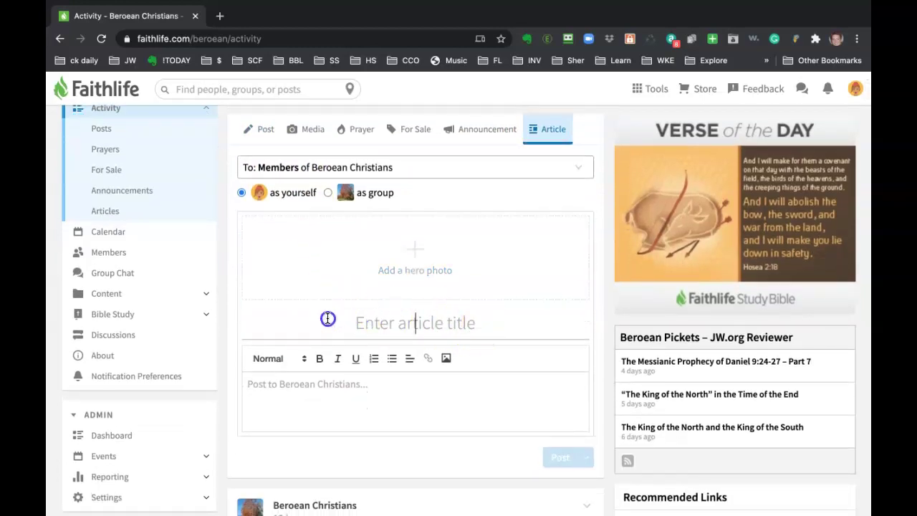
{"action": "left_click", "coordinate": [338, 418]}
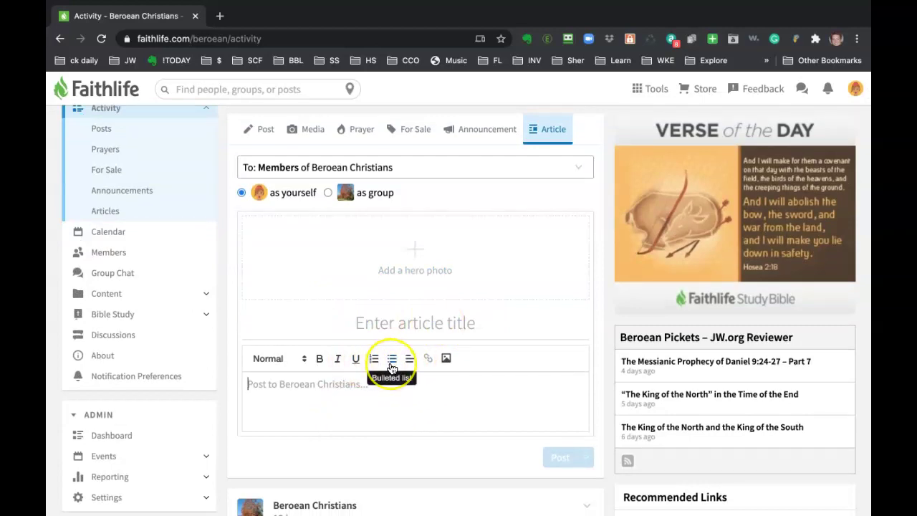
{"action": "left_click", "coordinate": [265, 130]}
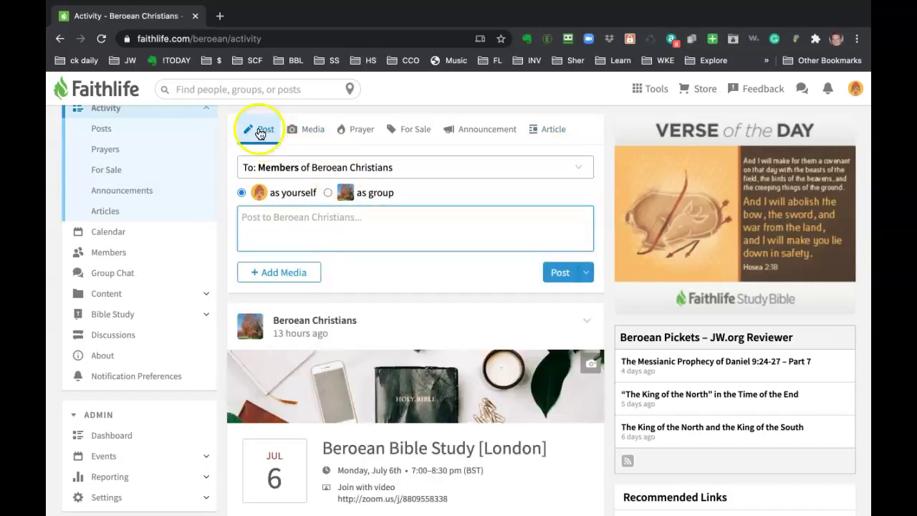
{"action": "left_click", "coordinate": [535, 138]}
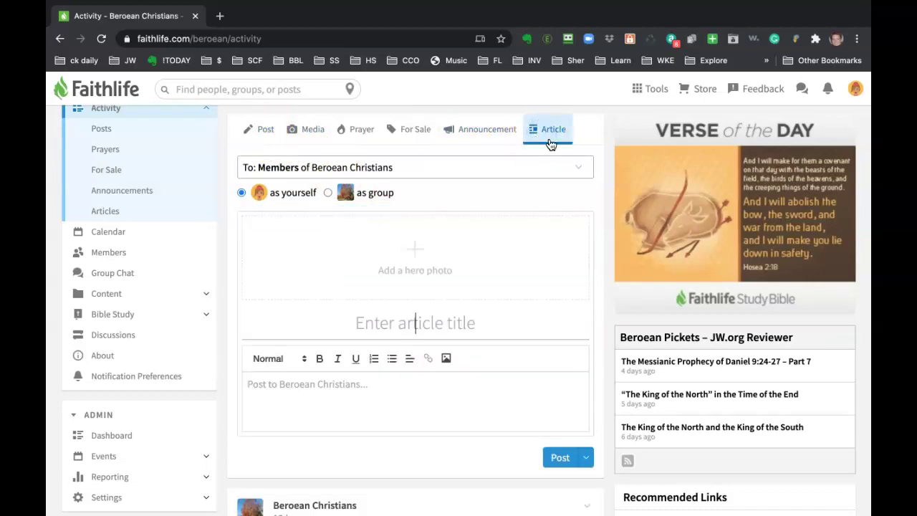
{"action": "left_click", "coordinate": [252, 129]}
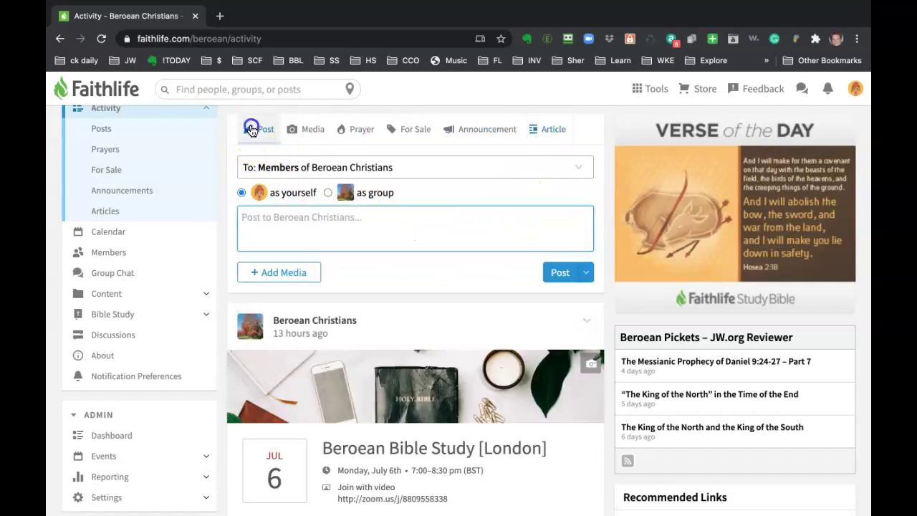
Scroll through the Beroean Christians group feed and back to the top.
{"action": "scroll", "coordinate": [301, 197], "scroll_direction": "up", "scroll_amount": 3}
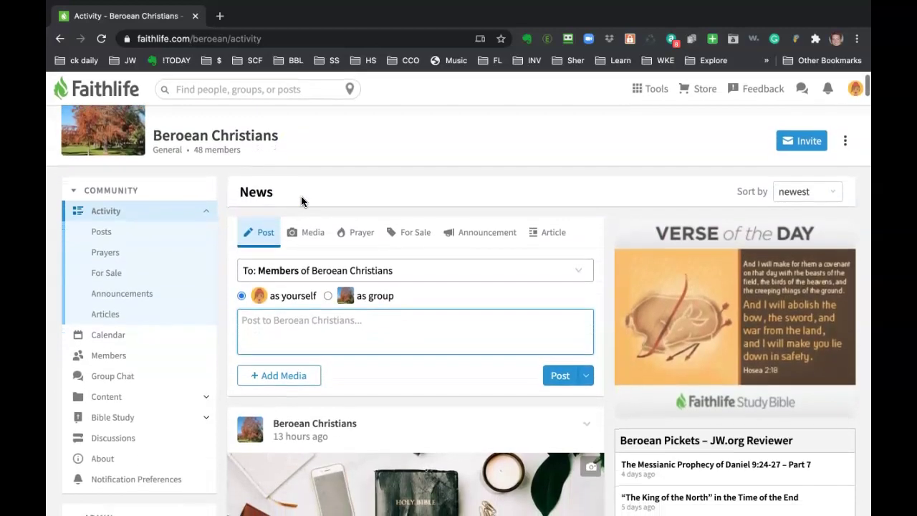
{"action": "scroll", "coordinate": [301, 200], "scroll_direction": "down", "scroll_amount": 1}
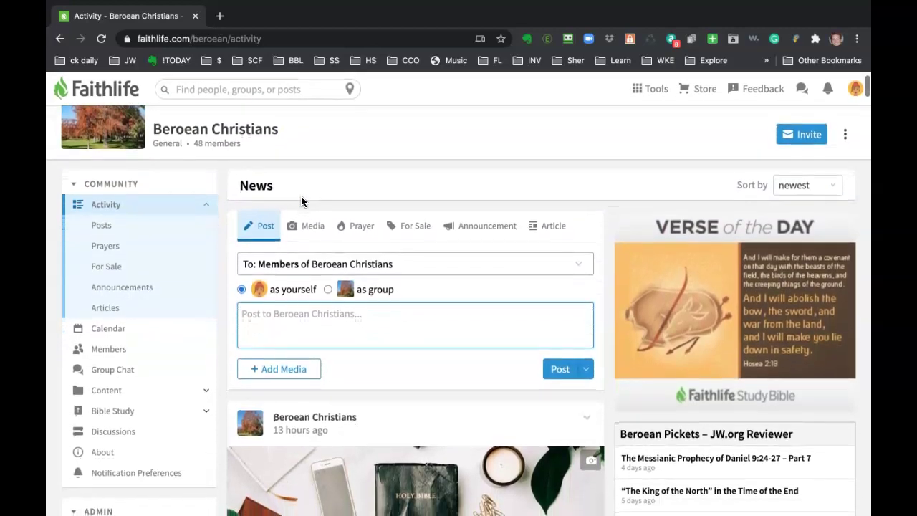
{"action": "scroll", "coordinate": [300, 199], "scroll_direction": "down", "scroll_amount": 3}
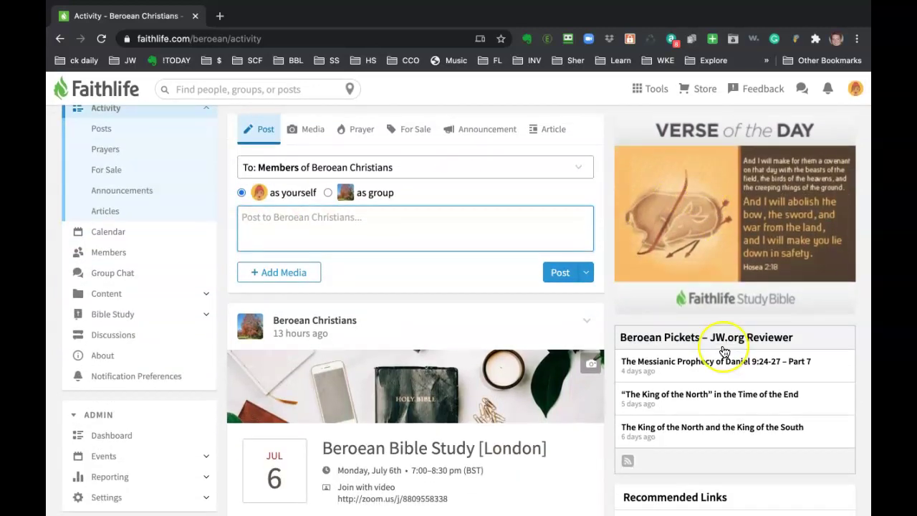
{"action": "scroll", "coordinate": [724, 351], "scroll_direction": "up", "scroll_amount": 3}
{"action": "scroll", "coordinate": [725, 351], "scroll_direction": "down", "scroll_amount": 2}
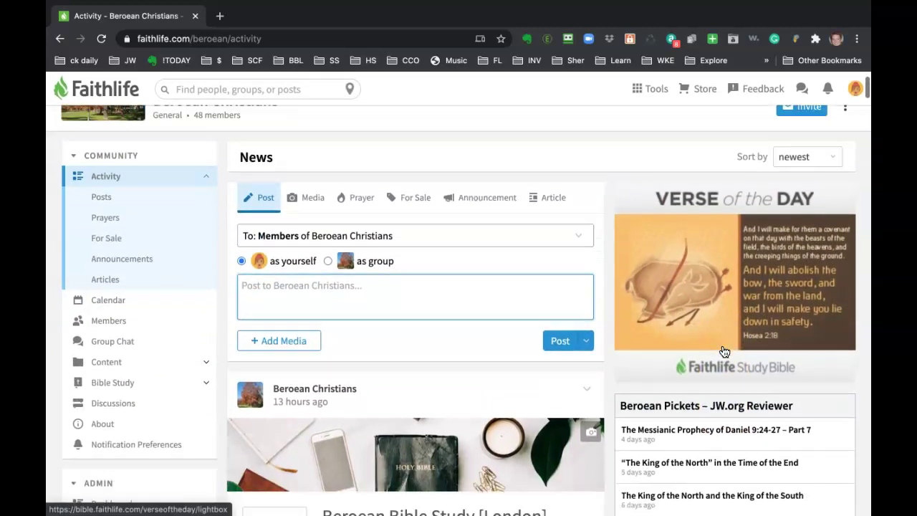
{"action": "scroll", "coordinate": [725, 352], "scroll_direction": "down", "scroll_amount": 5}
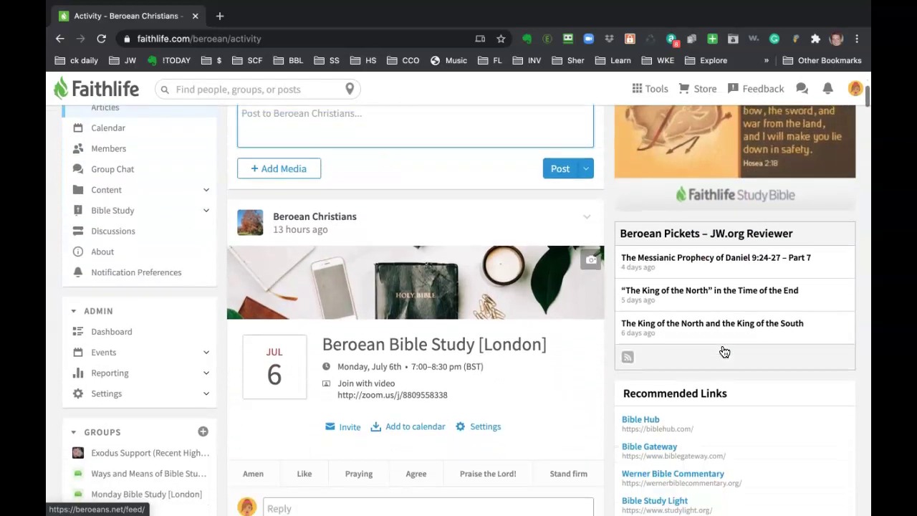
{"action": "scroll", "coordinate": [724, 351], "scroll_direction": "down", "scroll_amount": 2}
{"action": "scroll", "coordinate": [724, 352], "scroll_direction": "up", "scroll_amount": 1}
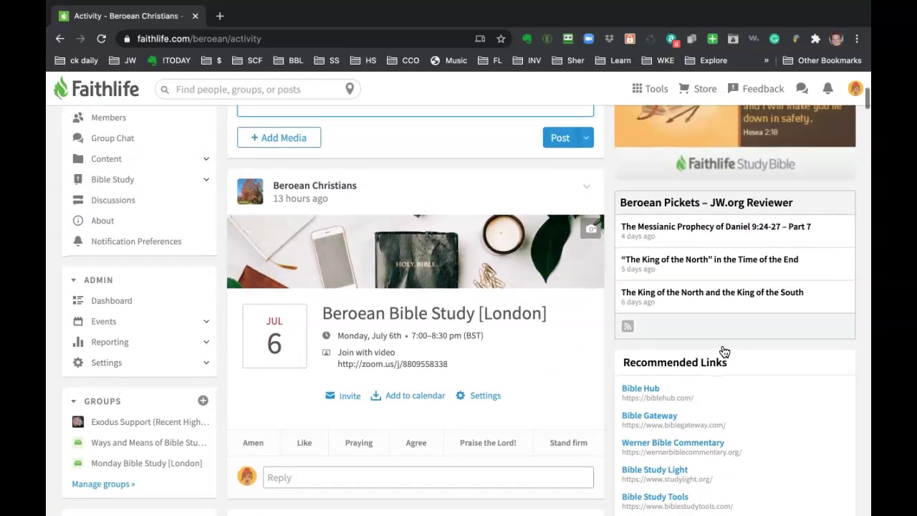
{"action": "scroll", "coordinate": [722, 315], "scroll_direction": "up", "scroll_amount": 1}
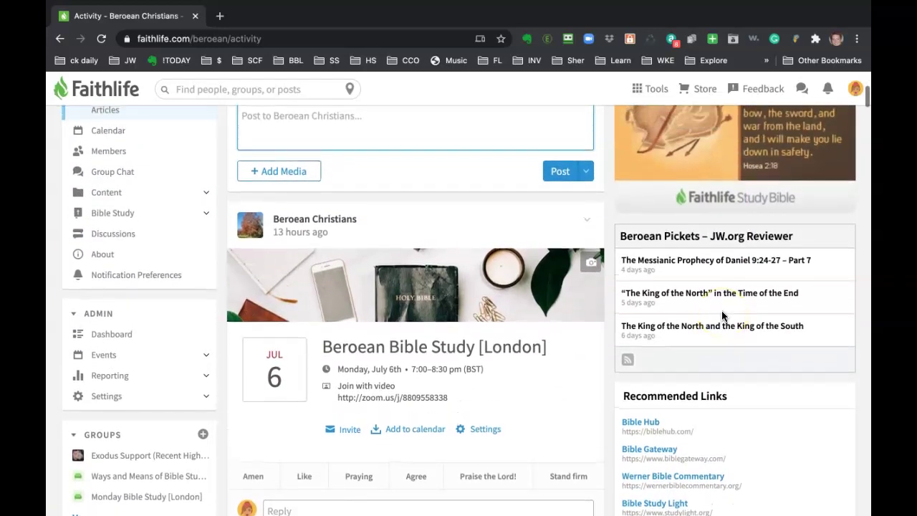
{"action": "scroll", "coordinate": [722, 313], "scroll_direction": "up", "scroll_amount": 2}
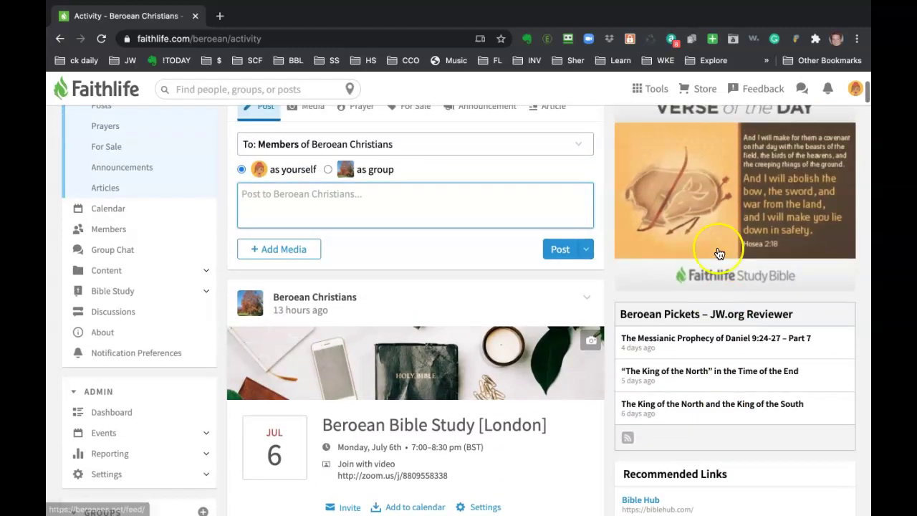
Browse the right-column widgets, click into the post box, and reload Activity.
{"action": "left_click", "coordinate": [702, 170]}
{"action": "scroll", "coordinate": [717, 179], "scroll_direction": "down", "scroll_amount": 2}
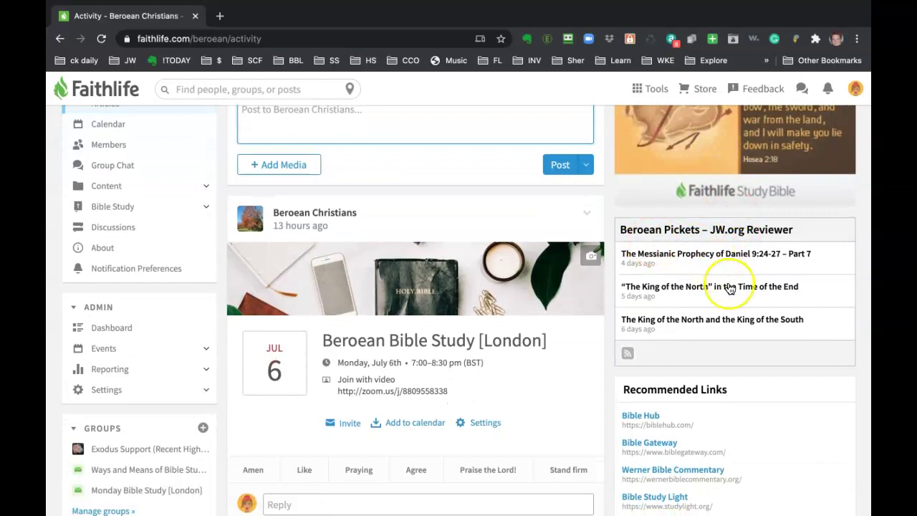
{"action": "scroll", "coordinate": [672, 287], "scroll_direction": "down", "scroll_amount": 3}
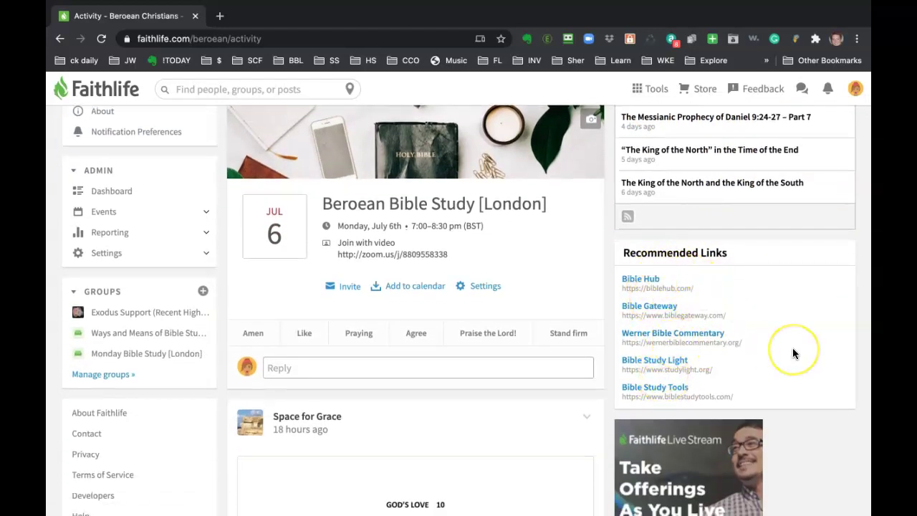
{"action": "scroll", "coordinate": [793, 347], "scroll_direction": "down", "scroll_amount": 1}
{"action": "scroll", "coordinate": [792, 348], "scroll_direction": "down", "scroll_amount": 3}
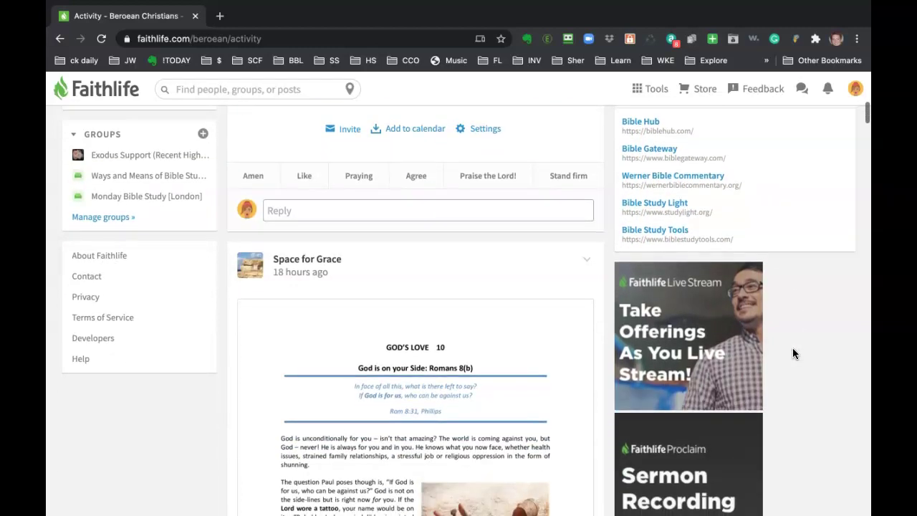
{"action": "scroll", "coordinate": [793, 348], "scroll_direction": "up", "scroll_amount": 3}
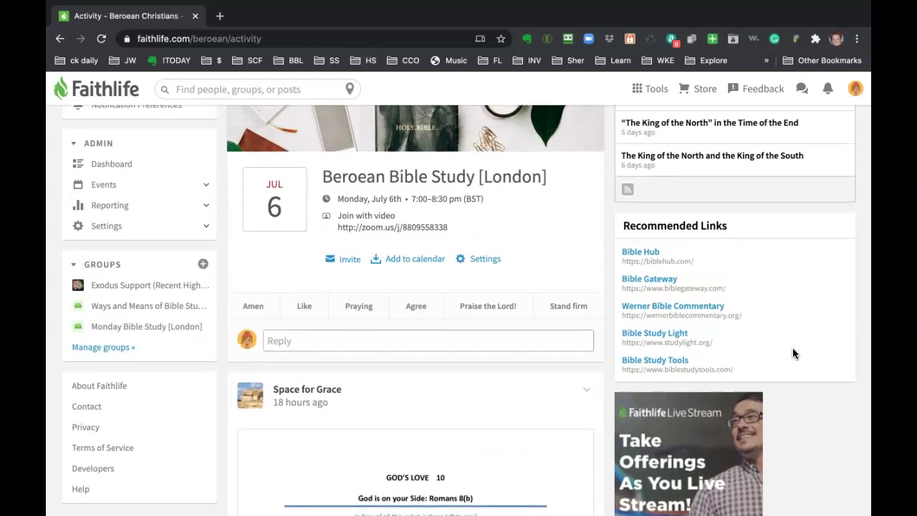
{"action": "scroll", "coordinate": [430, 297], "scroll_direction": "up", "scroll_amount": 7}
{"action": "left_click", "coordinate": [387, 244]}
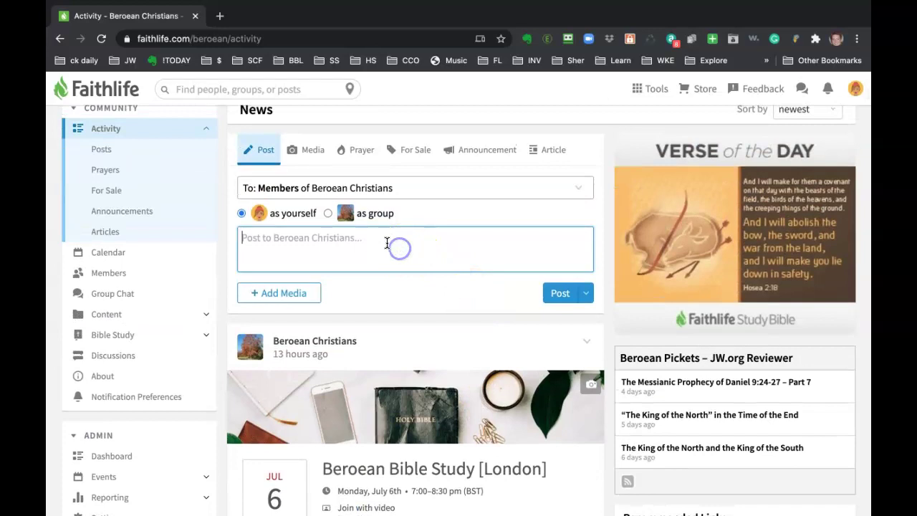
{"action": "scroll", "coordinate": [387, 244], "scroll_direction": "up", "scroll_amount": 1}
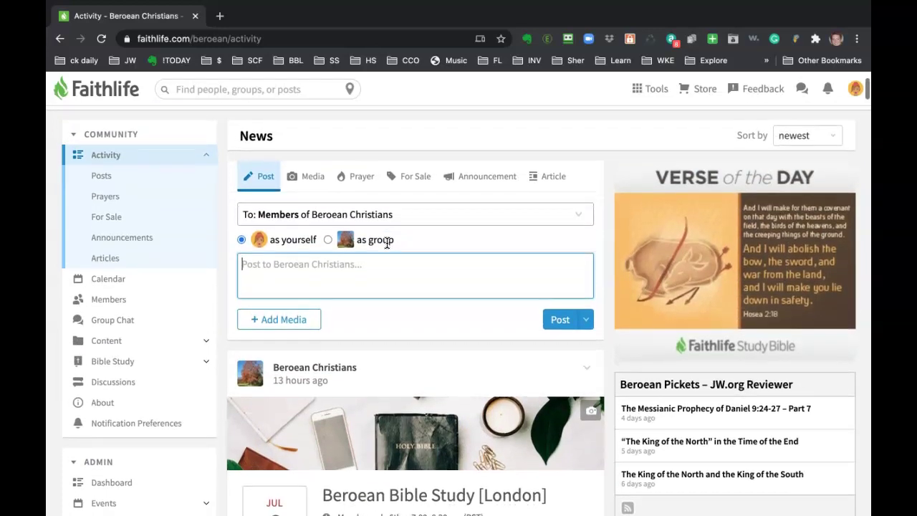
{"action": "left_click", "coordinate": [143, 162]}
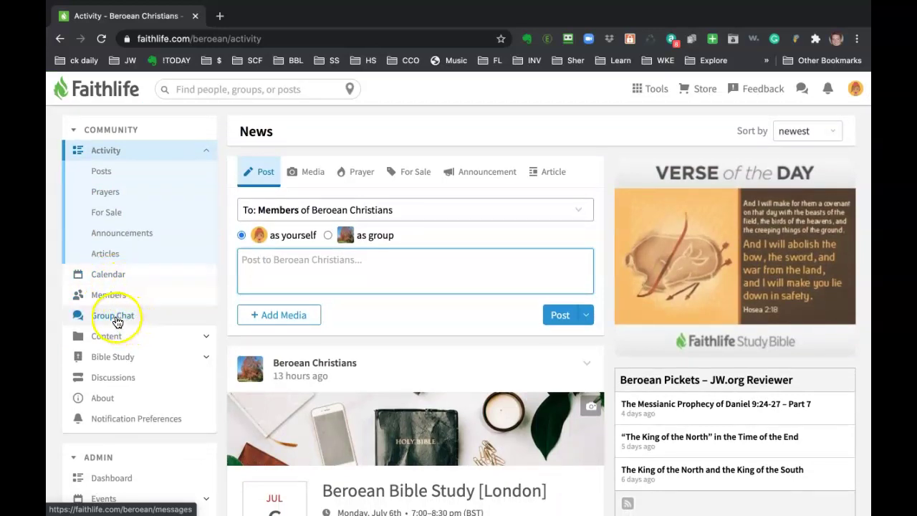
Open the Beroean Christians group chat and scroll through its message history.
{"action": "left_click", "coordinate": [115, 321]}
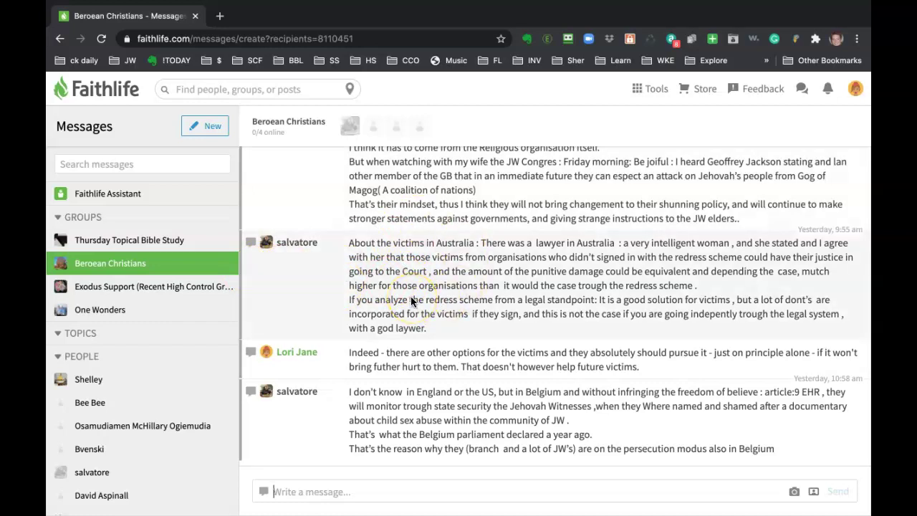
{"action": "scroll", "coordinate": [412, 301], "scroll_direction": "up", "scroll_amount": 8}
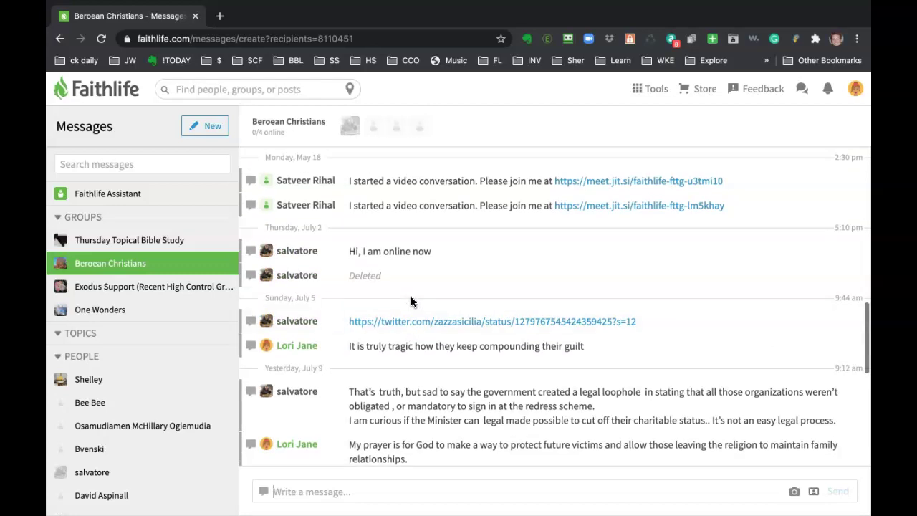
{"action": "scroll", "coordinate": [410, 296], "scroll_direction": "down", "scroll_amount": 10}
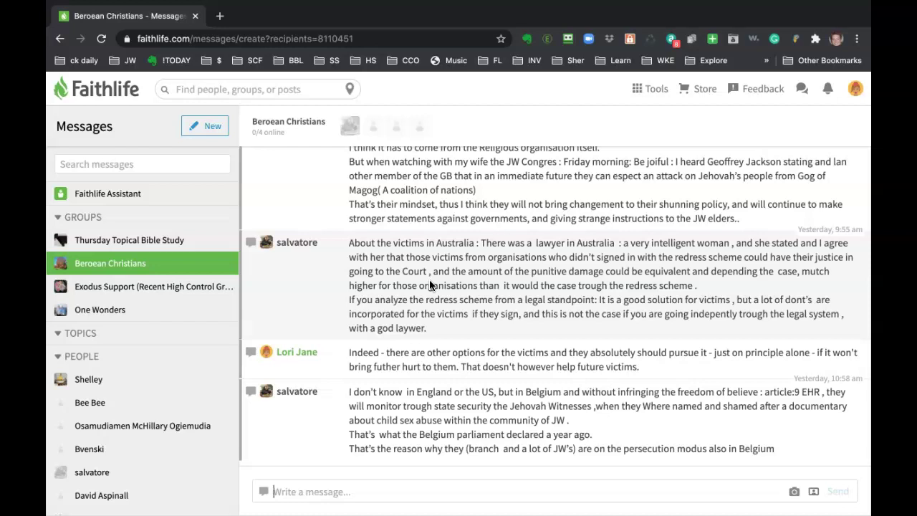
View a direct conversation with one contact, collapse the People list, and return to the Beroean Christians chat.
{"action": "left_click", "coordinate": [293, 245]}
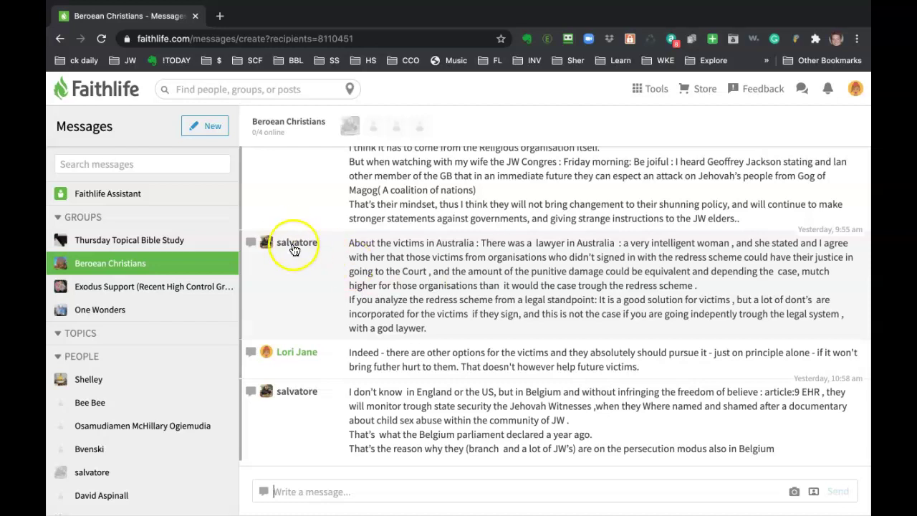
{"action": "left_click", "coordinate": [294, 249]}
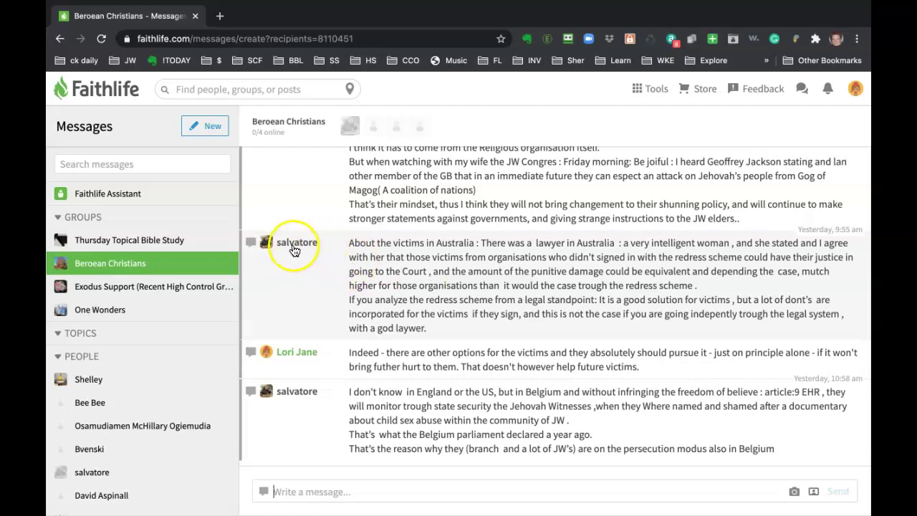
{"action": "left_click", "coordinate": [84, 407]}
{"action": "left_click", "coordinate": [318, 228]}
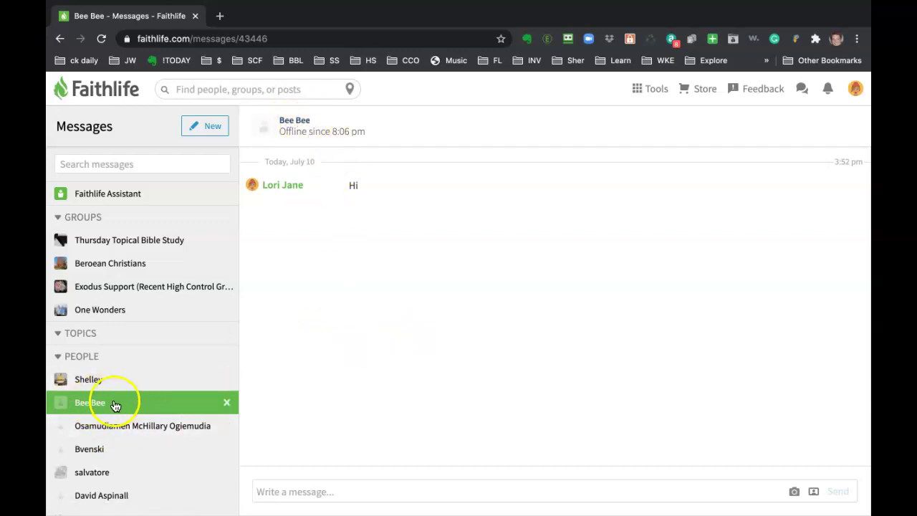
{"action": "left_click", "coordinate": [63, 362]}
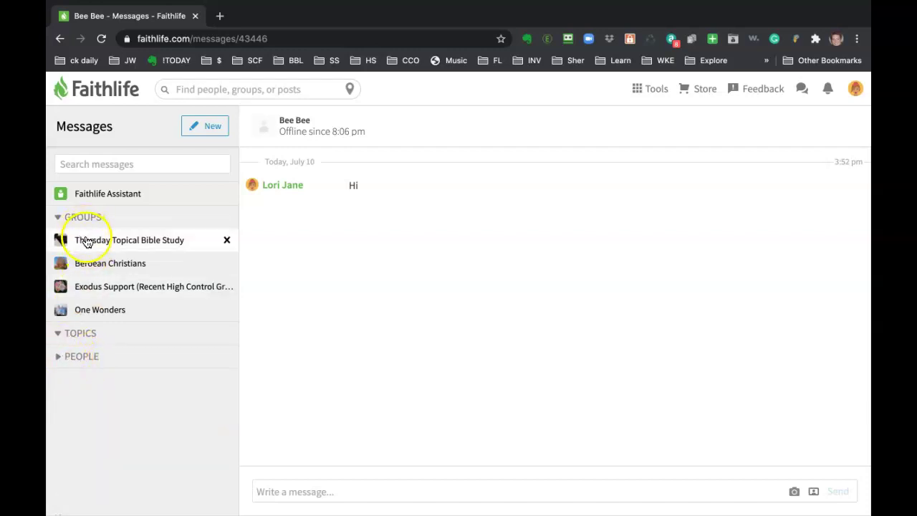
{"action": "left_click", "coordinate": [115, 271]}
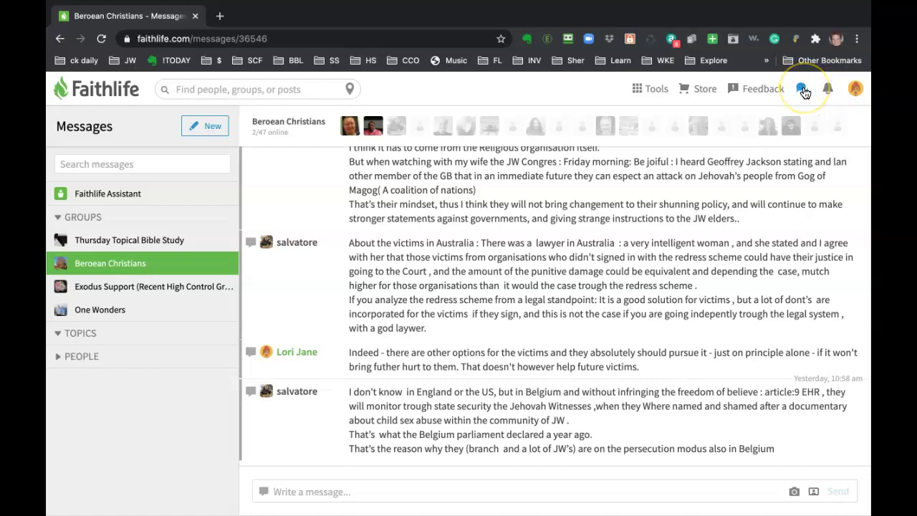
Check the recent messages list, then return to the Faithlife home page.
{"action": "left_click", "coordinate": [804, 91]}
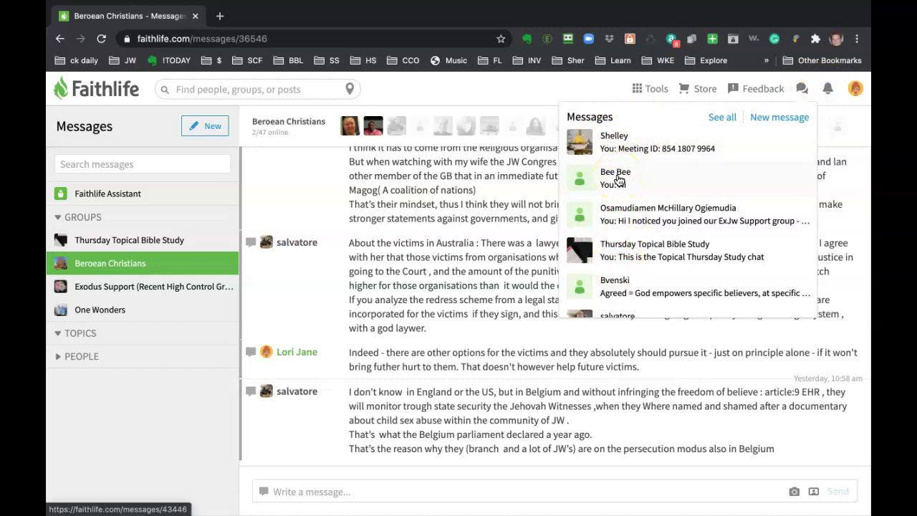
{"action": "left_click", "coordinate": [473, 190]}
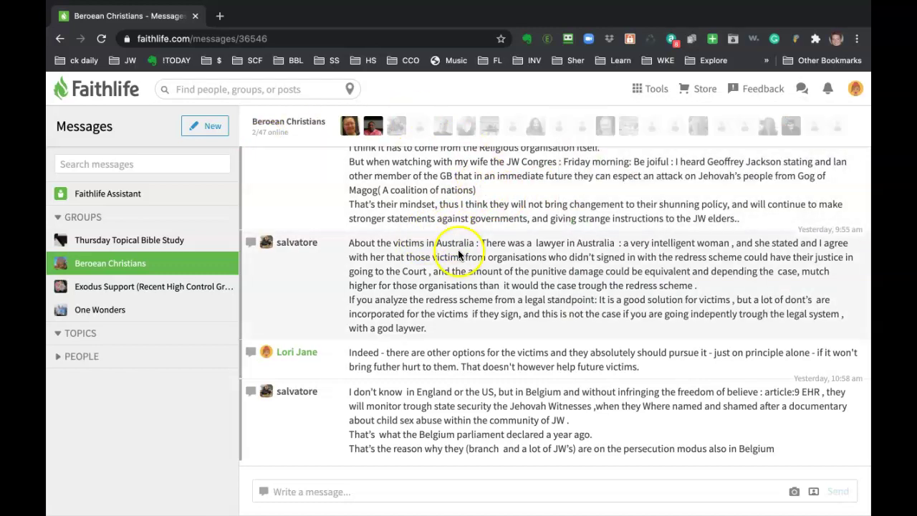
{"action": "scroll", "coordinate": [296, 210], "scroll_direction": "up", "scroll_amount": 1}
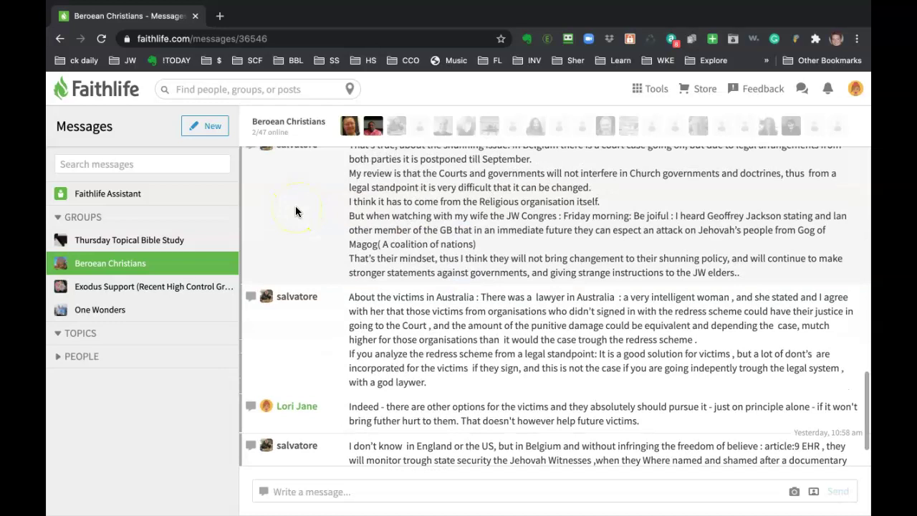
{"action": "left_click", "coordinate": [92, 91]}
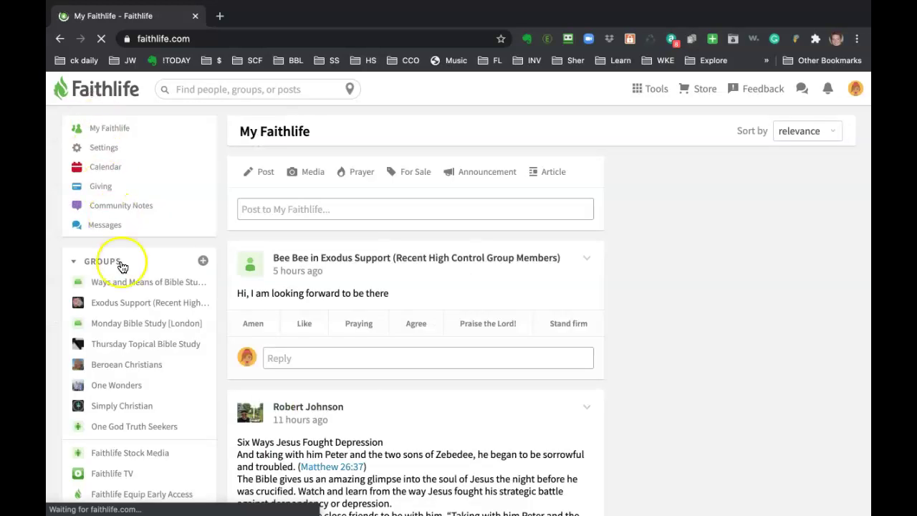
Open the Beroean Christians group's calendar in week view for July 5–11, 2020.
{"action": "left_click", "coordinate": [120, 372]}
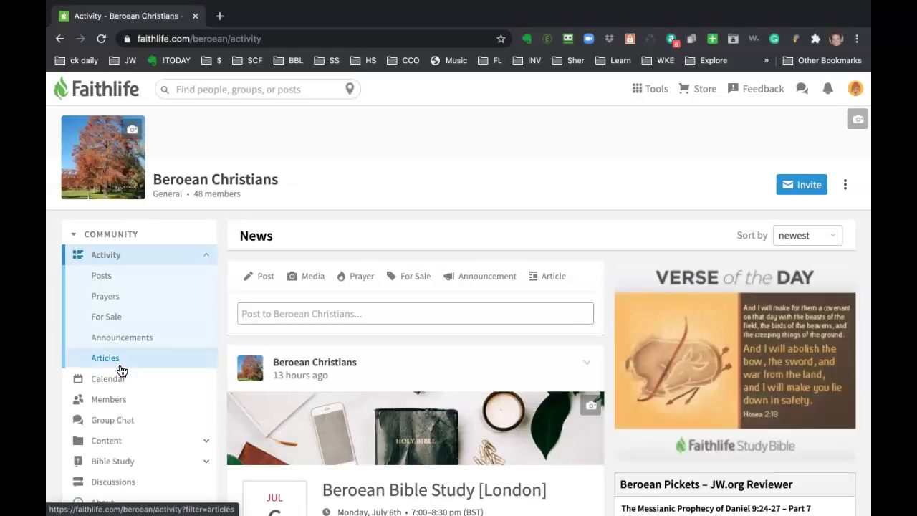
{"action": "scroll", "coordinate": [119, 371], "scroll_direction": "down", "scroll_amount": 2}
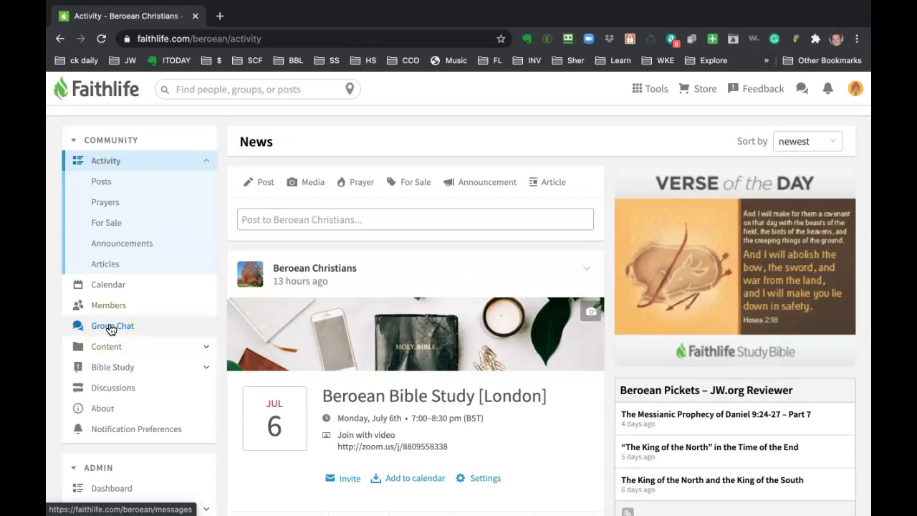
{"action": "left_click", "coordinate": [107, 286]}
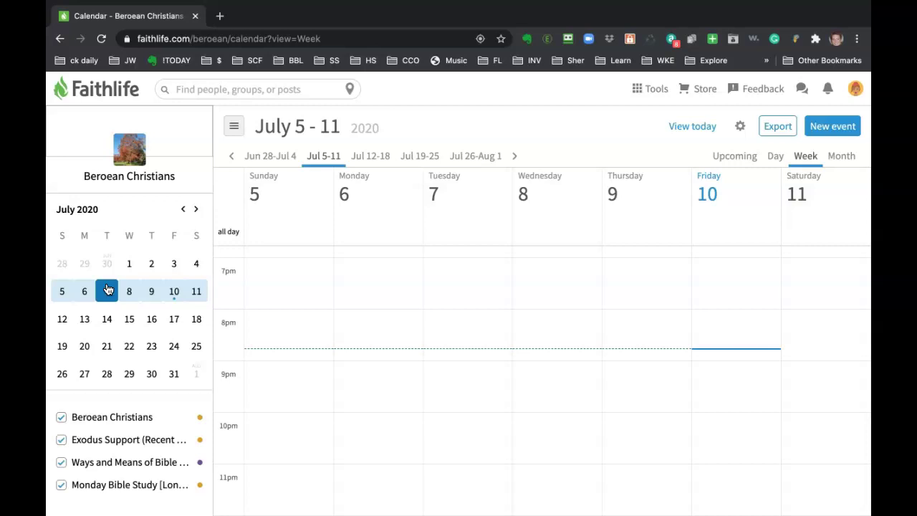
Browse the Monday and Wednesday events in the week view, then return to My Faithlife home.
{"action": "left_click", "coordinate": [402, 349]}
{"action": "scroll", "coordinate": [402, 349], "scroll_direction": "up", "scroll_amount": 7}
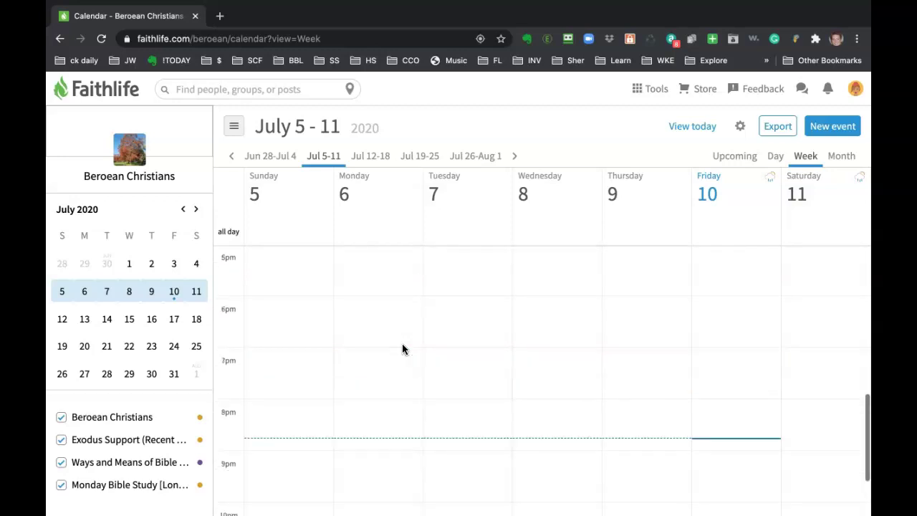
{"action": "scroll", "coordinate": [404, 348], "scroll_direction": "down", "scroll_amount": 1}
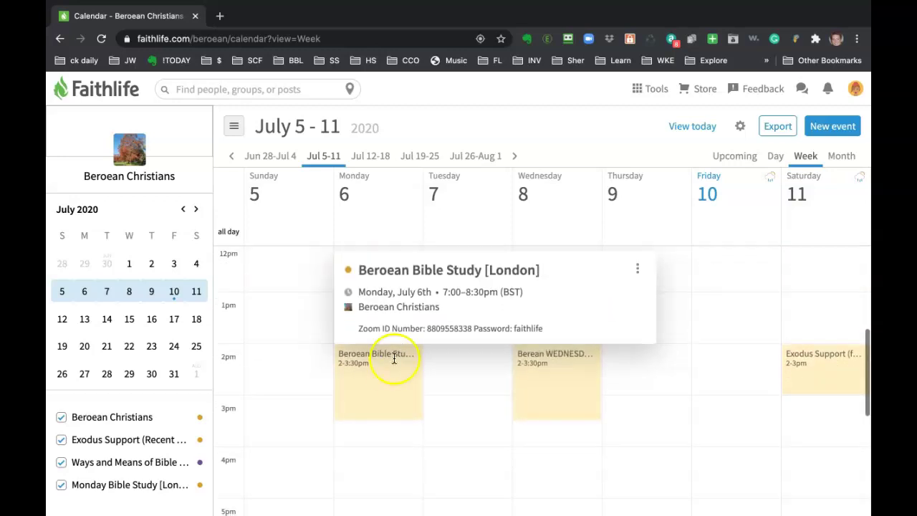
{"action": "mouse_move", "coordinate": [525, 388]}
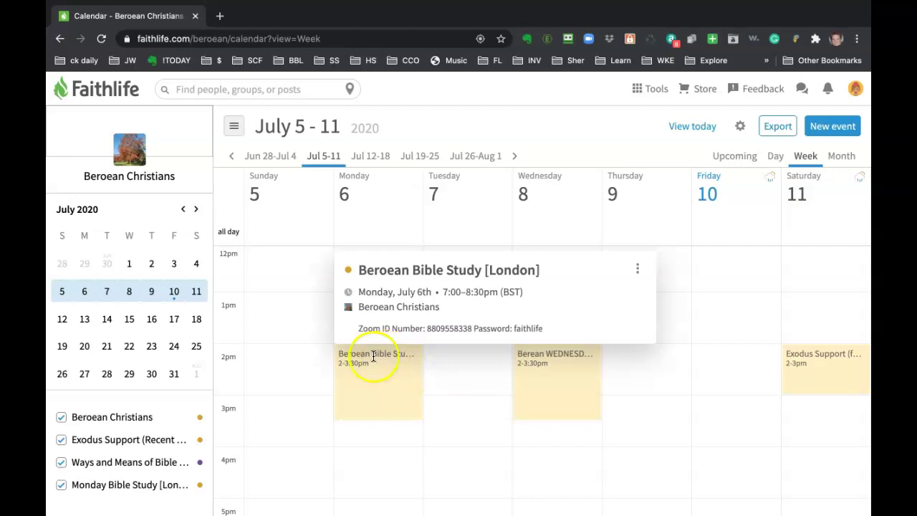
{"action": "scroll", "coordinate": [299, 373], "scroll_direction": "down", "scroll_amount": 1}
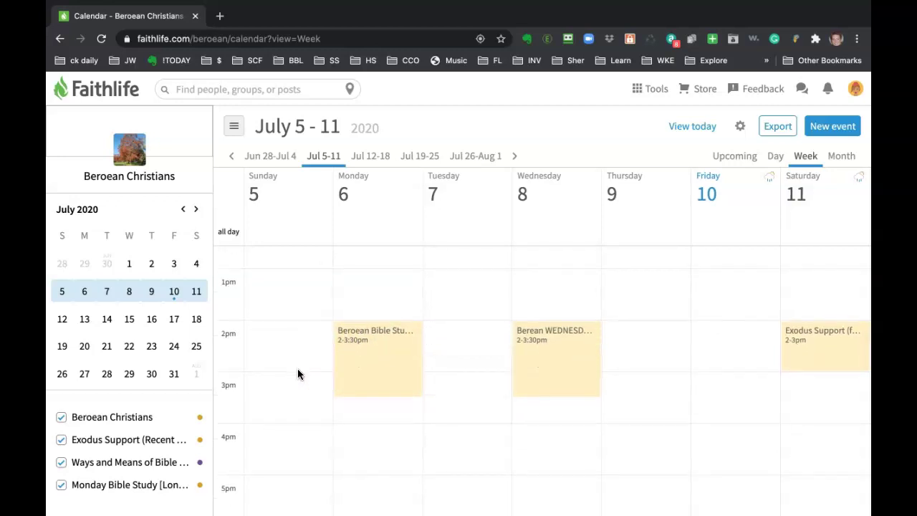
{"action": "scroll", "coordinate": [297, 373], "scroll_direction": "up", "scroll_amount": 1}
{"action": "left_click", "coordinate": [263, 272]}
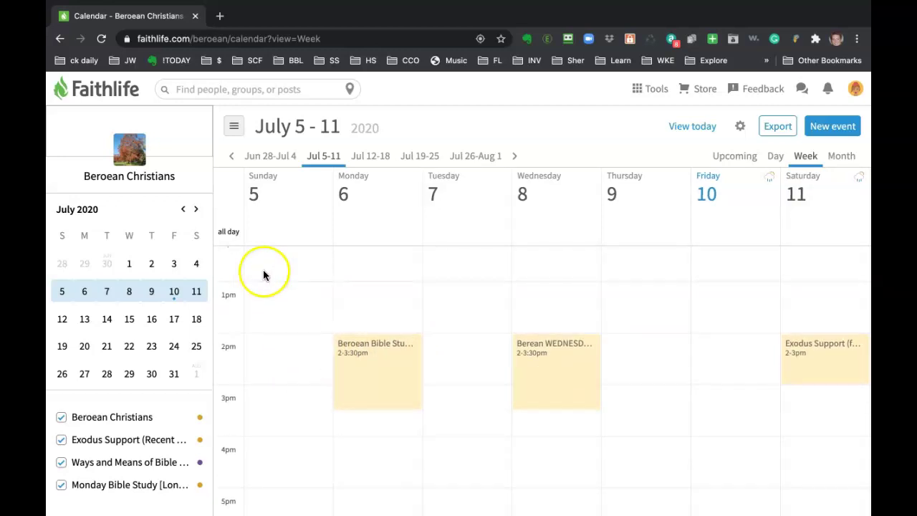
{"action": "left_click", "coordinate": [84, 90]}
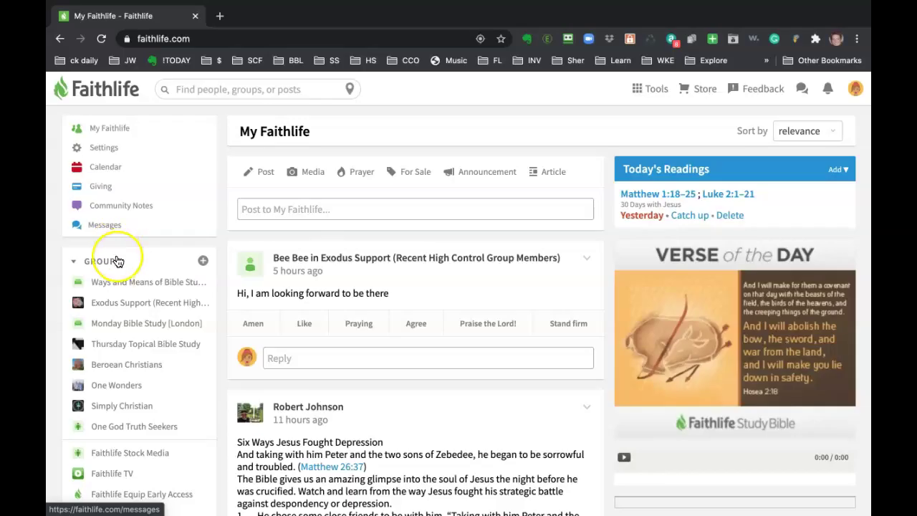
{"action": "scroll", "coordinate": [119, 258], "scroll_direction": "down", "scroll_amount": 1}
{"action": "scroll", "coordinate": [118, 262], "scroll_direction": "down", "scroll_amount": 3}
{"action": "scroll", "coordinate": [118, 262], "scroll_direction": "up", "scroll_amount": 3}
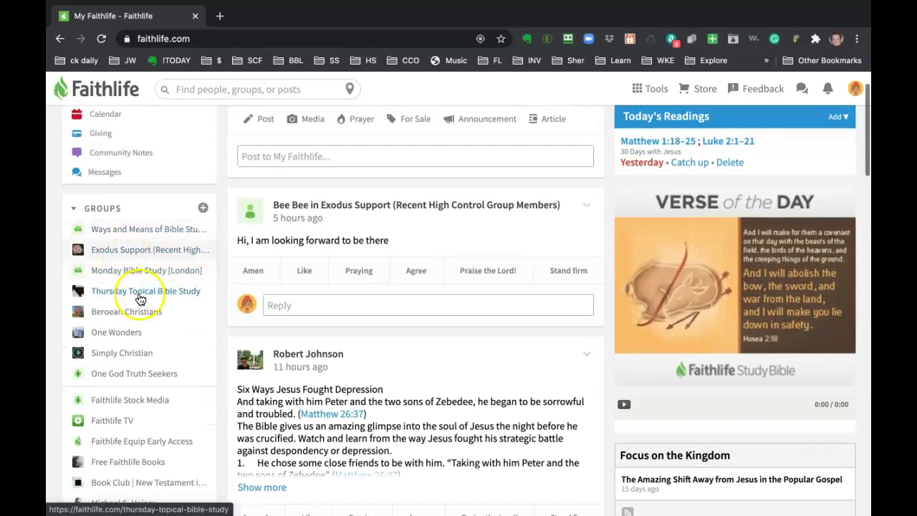
{"action": "left_click", "coordinate": [130, 319]}
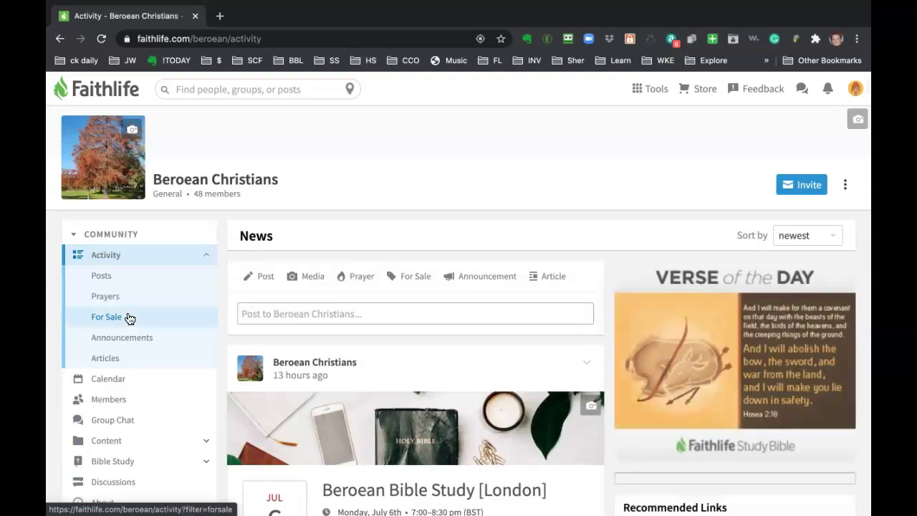
{"action": "scroll", "coordinate": [129, 319], "scroll_direction": "down", "scroll_amount": 5}
{"action": "scroll", "coordinate": [123, 330], "scroll_direction": "down", "scroll_amount": 4}
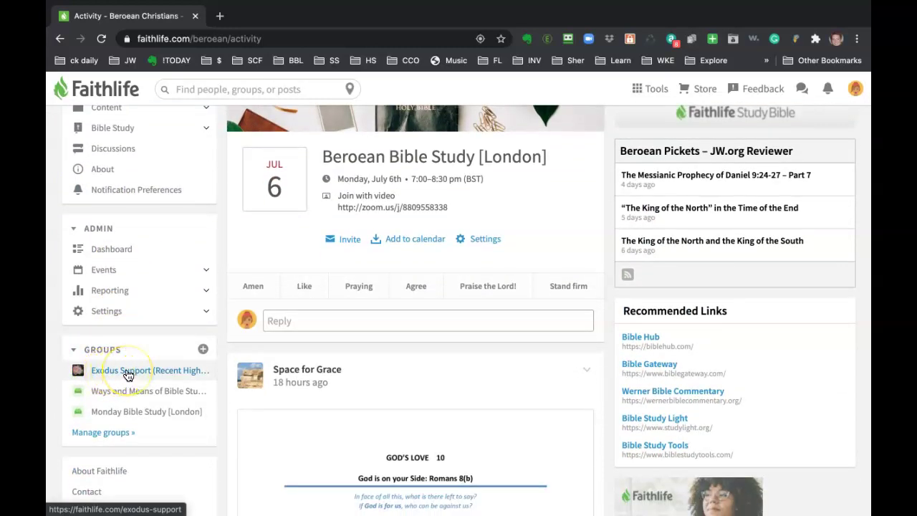
{"action": "mouse_move", "coordinate": [128, 375]}
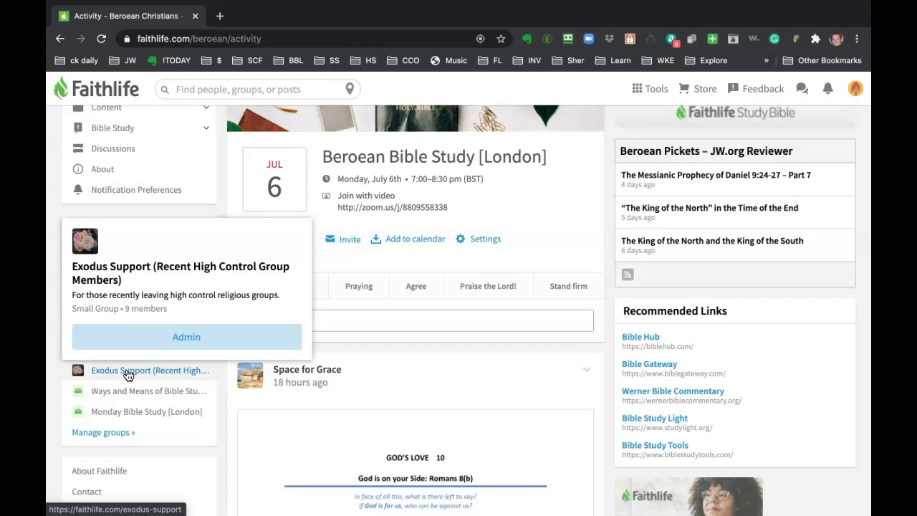
{"action": "left_click", "coordinate": [126, 394]}
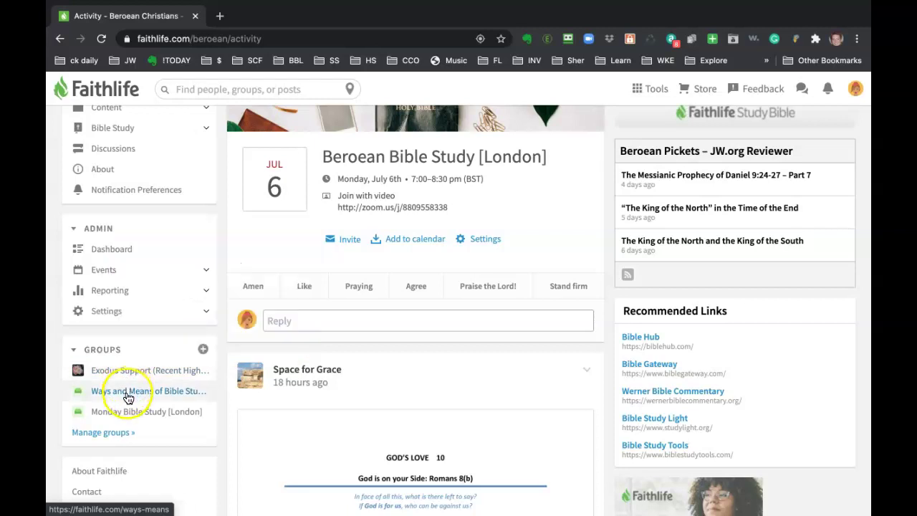
{"action": "mouse_move", "coordinate": [123, 396]}
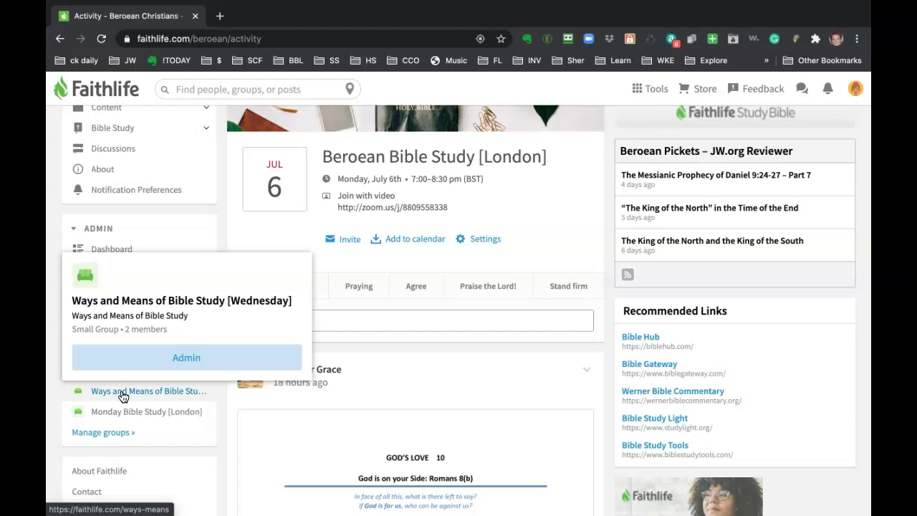
{"action": "left_click", "coordinate": [123, 416]}
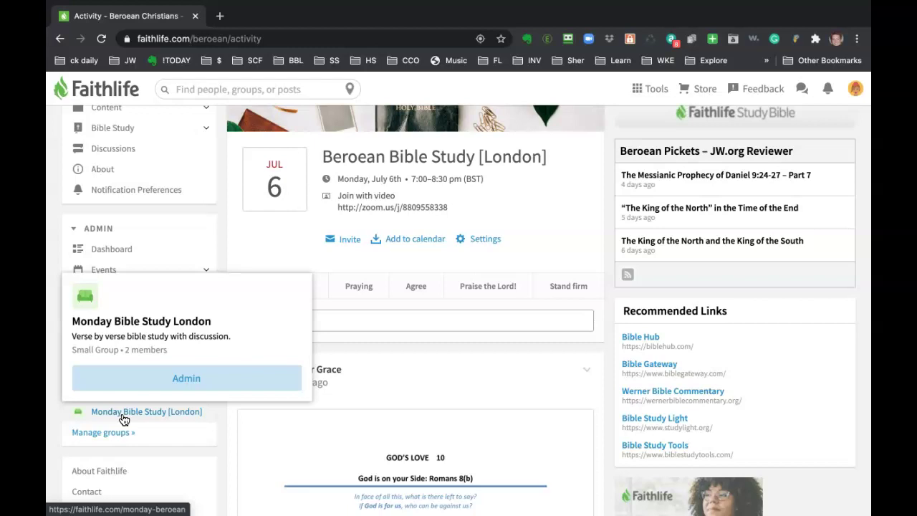
Open the Monday Bible Study [London] group page and scroll through its empty News feed.
{"action": "left_click", "coordinate": [124, 412]}
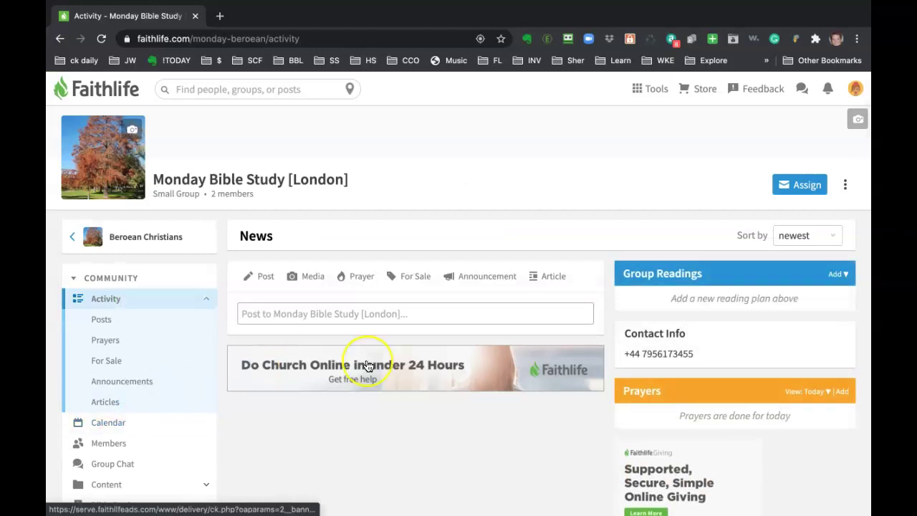
{"action": "scroll", "coordinate": [368, 366], "scroll_direction": "down", "scroll_amount": 1}
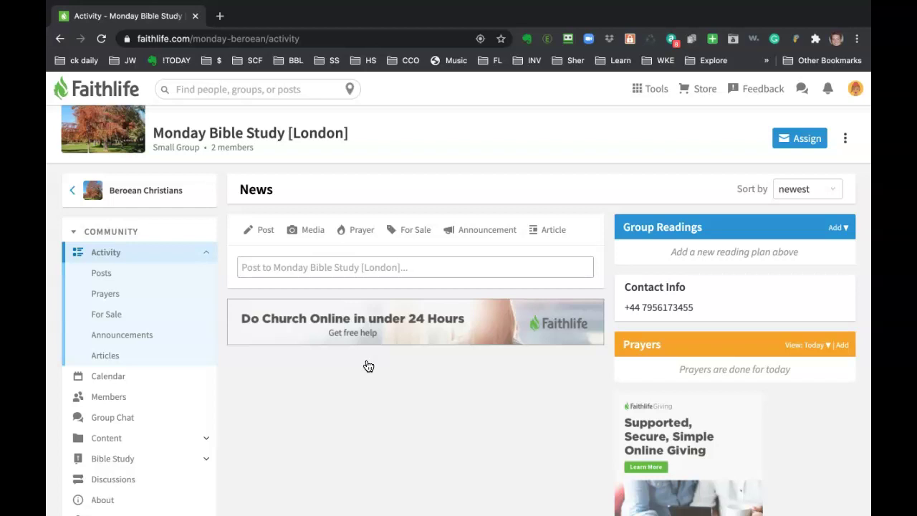
{"action": "scroll", "coordinate": [369, 366], "scroll_direction": "down", "scroll_amount": 3}
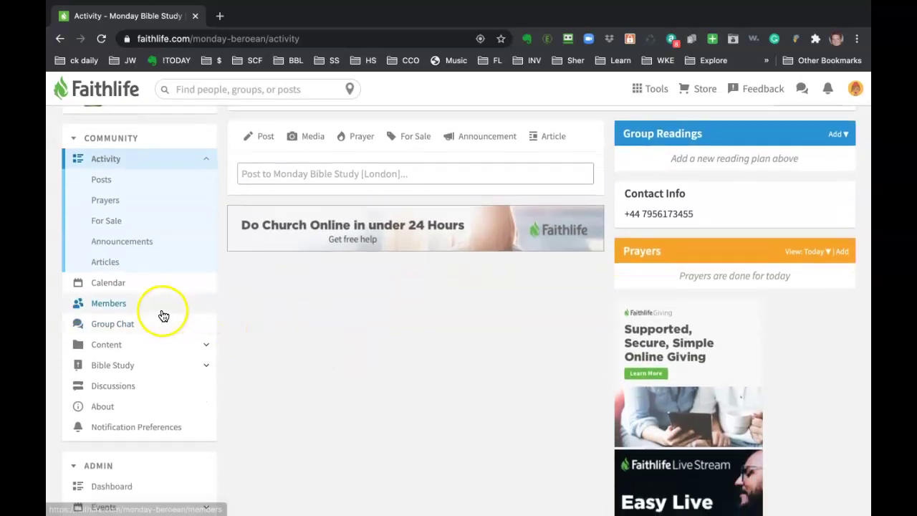
Browse the Monday Bible Study [London] calendar week view, then start its empty group chat.
{"action": "left_click", "coordinate": [114, 290]}
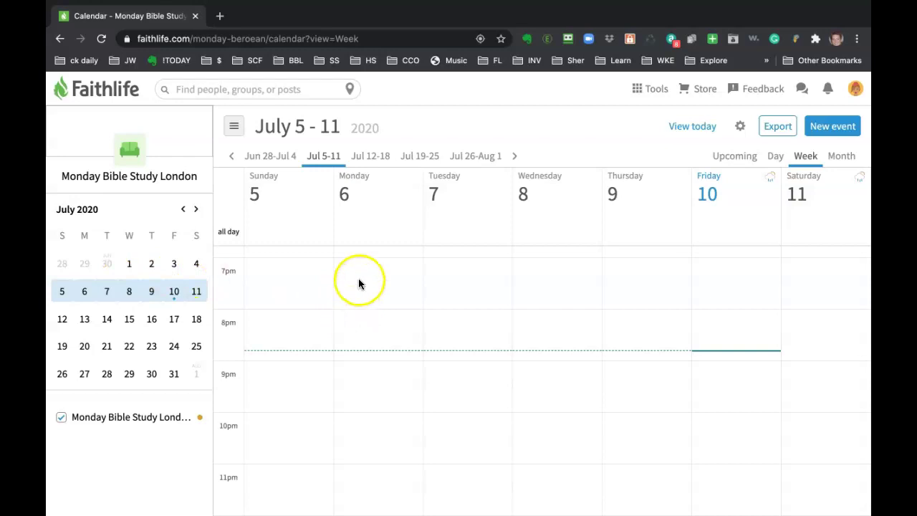
{"action": "scroll", "coordinate": [374, 290], "scroll_direction": "up", "scroll_amount": 10}
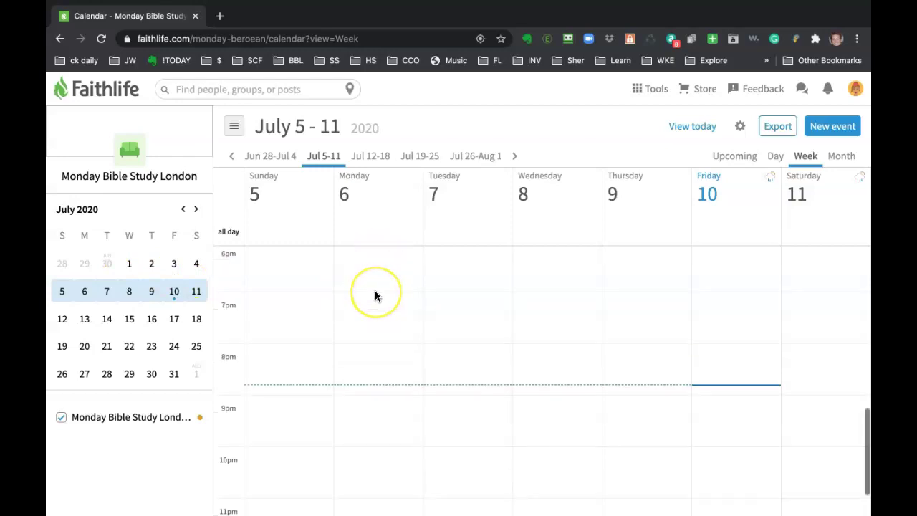
{"action": "scroll", "coordinate": [375, 291], "scroll_direction": "down", "scroll_amount": 3}
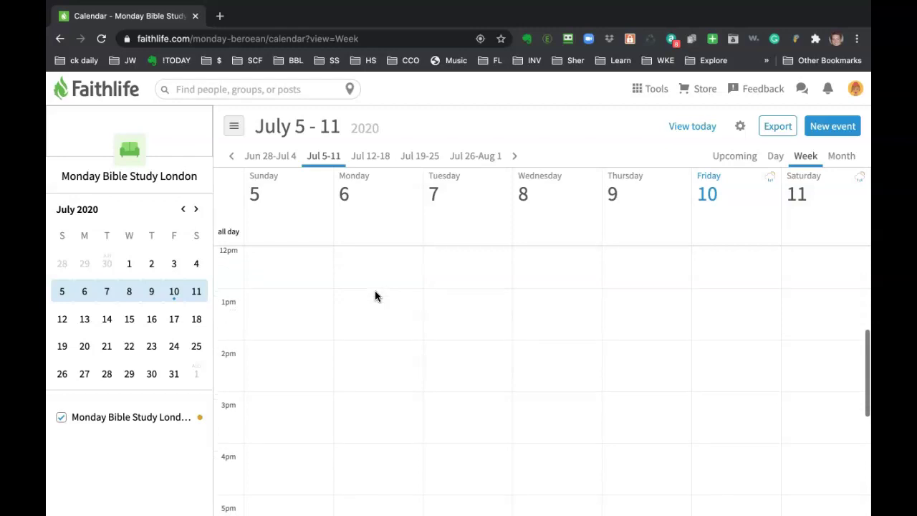
{"action": "scroll", "coordinate": [375, 295], "scroll_direction": "up", "scroll_amount": 1}
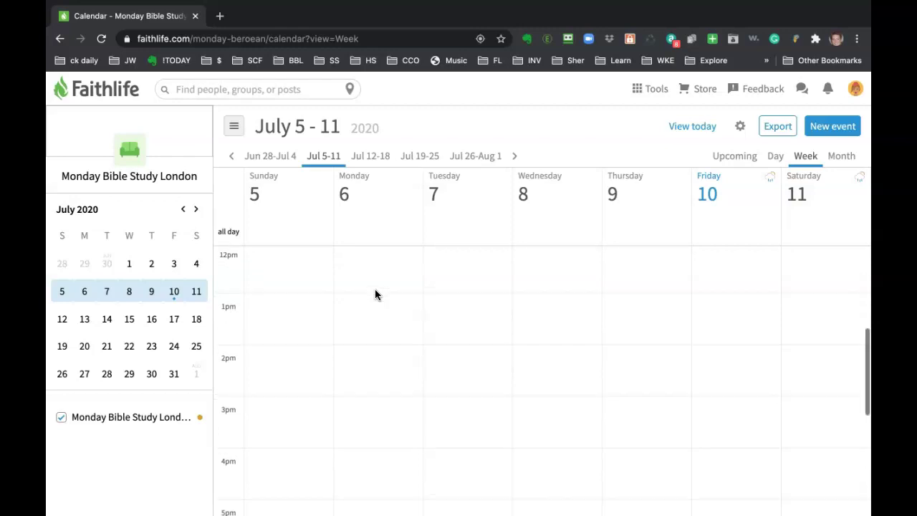
{"action": "left_click", "coordinate": [125, 159]}
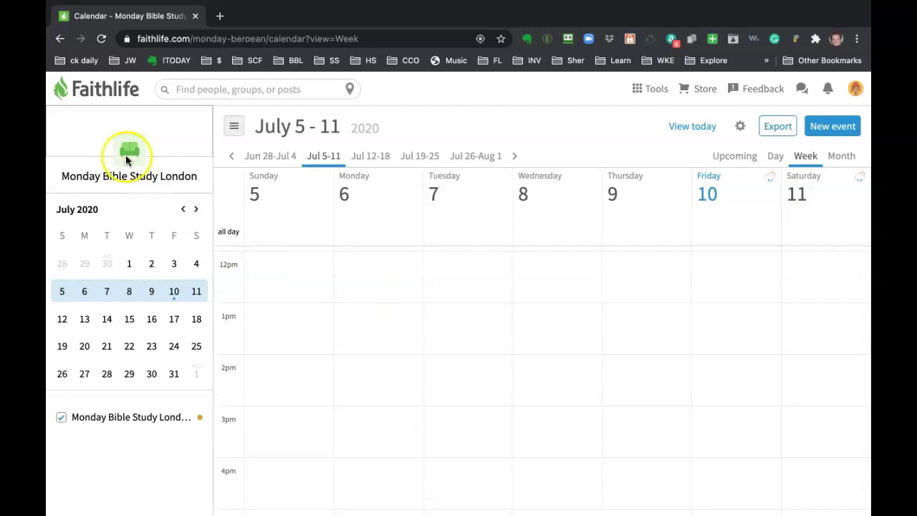
{"action": "left_click", "coordinate": [60, 39]}
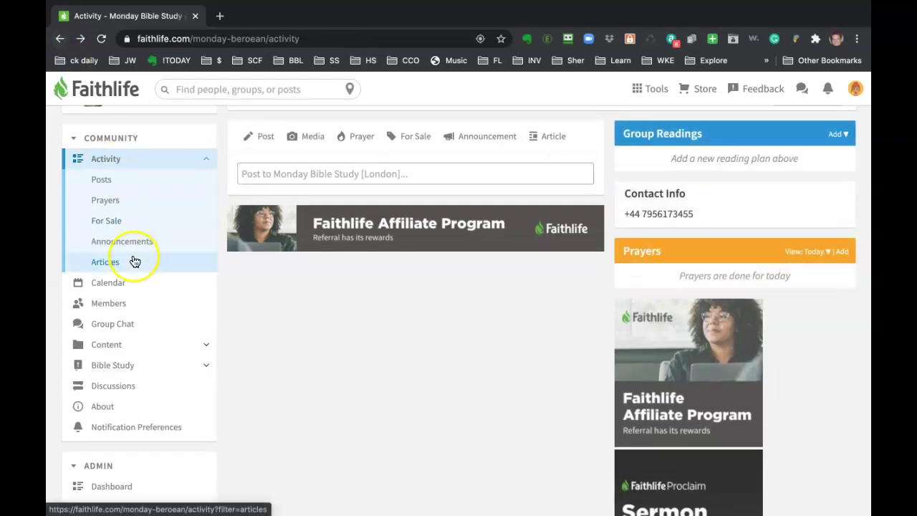
{"action": "left_click", "coordinate": [126, 327]}
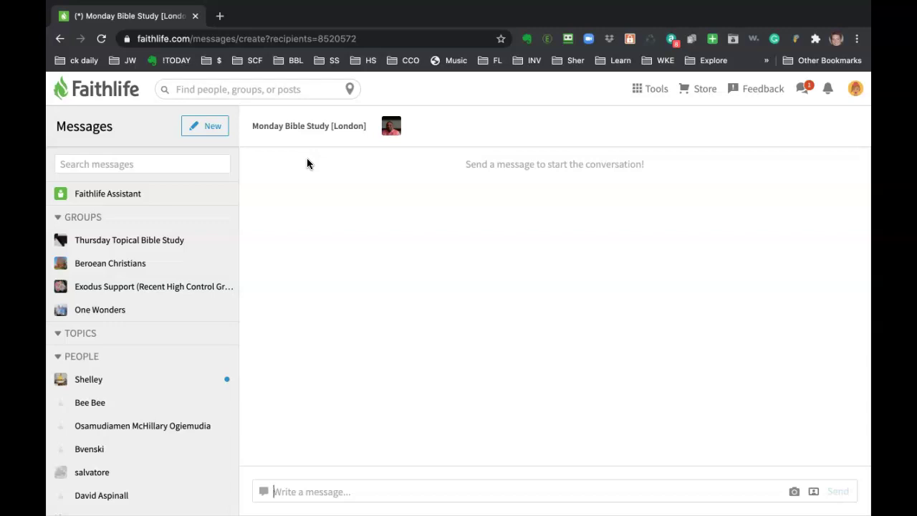
Read the most recent direct conversation from the messages list, then return to My Faithlife home.
{"action": "left_click", "coordinate": [803, 90]}
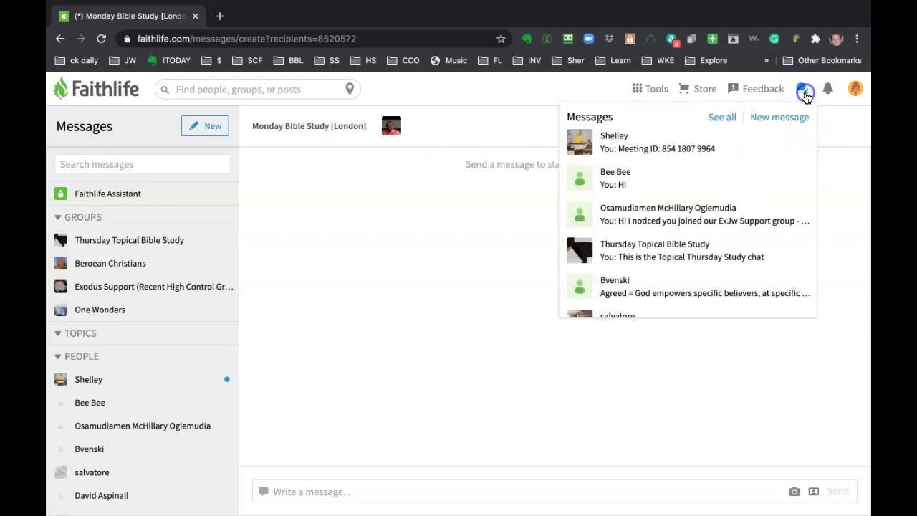
{"action": "left_click", "coordinate": [621, 144]}
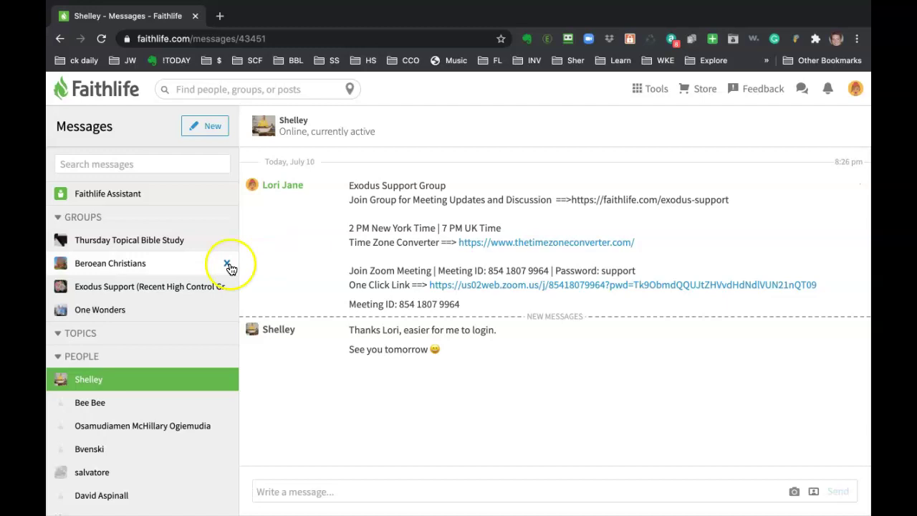
{"action": "left_click", "coordinate": [104, 100]}
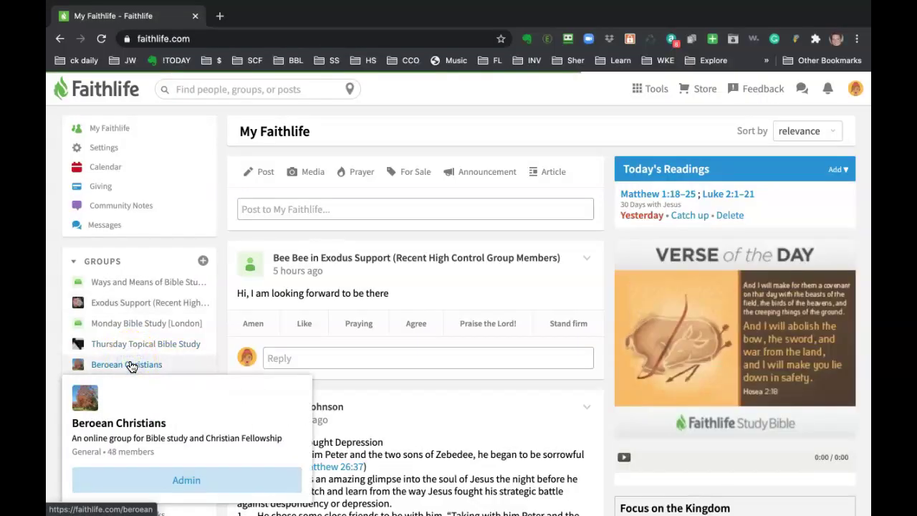
Open the Berean Christians group's Files library under Content, listing 178 assets.
{"action": "left_click", "coordinate": [131, 365]}
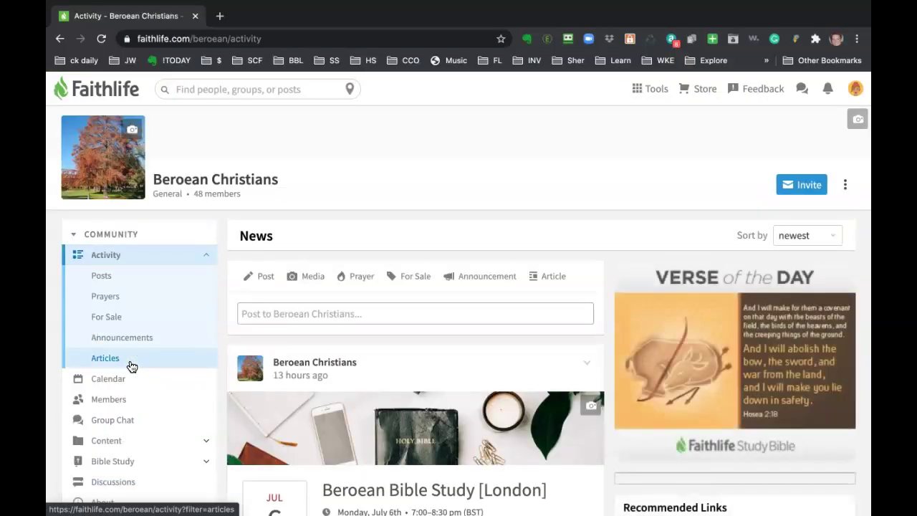
{"action": "scroll", "coordinate": [131, 367], "scroll_direction": "down", "scroll_amount": 2}
{"action": "scroll", "coordinate": [133, 315], "scroll_direction": "down", "scroll_amount": 1}
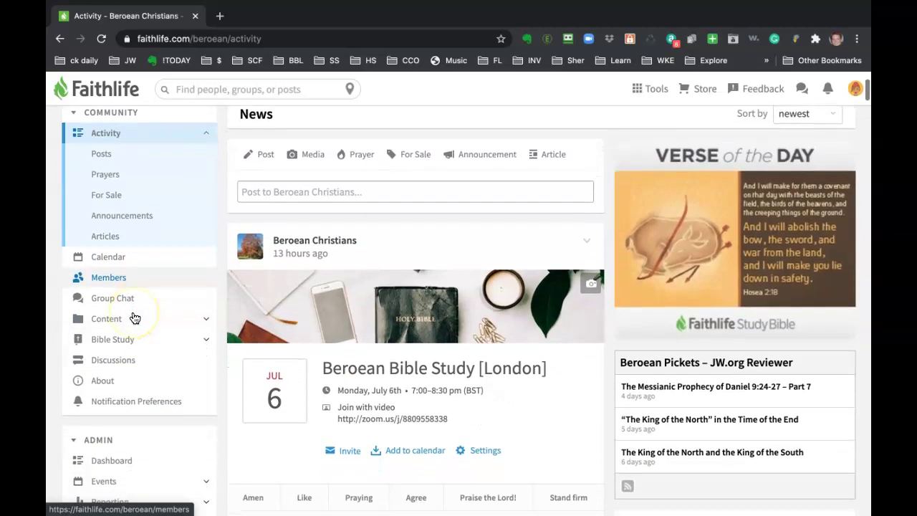
{"action": "left_click", "coordinate": [108, 310]}
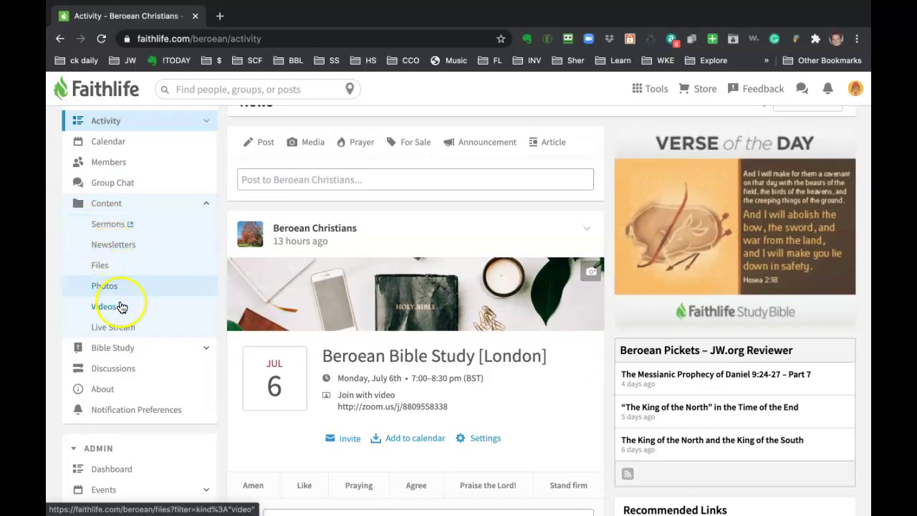
{"action": "left_click", "coordinate": [100, 266]}
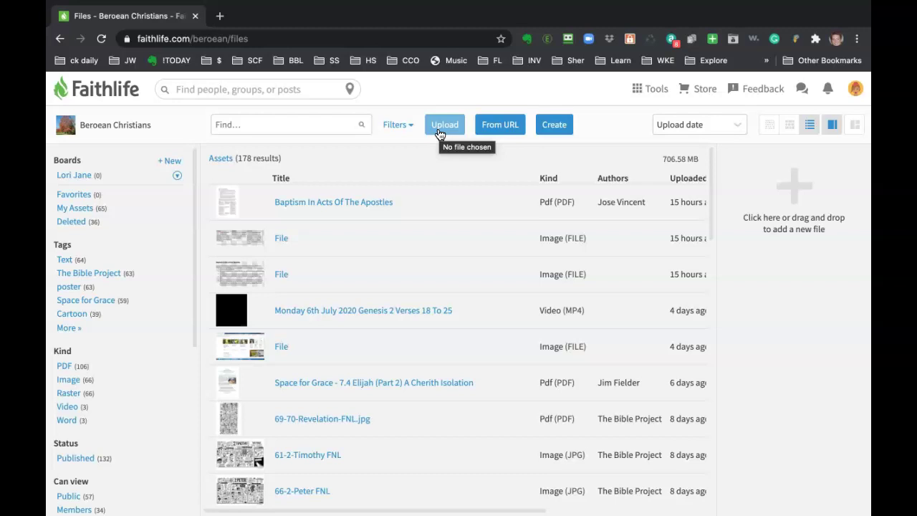
{"action": "left_click", "coordinate": [440, 135]}
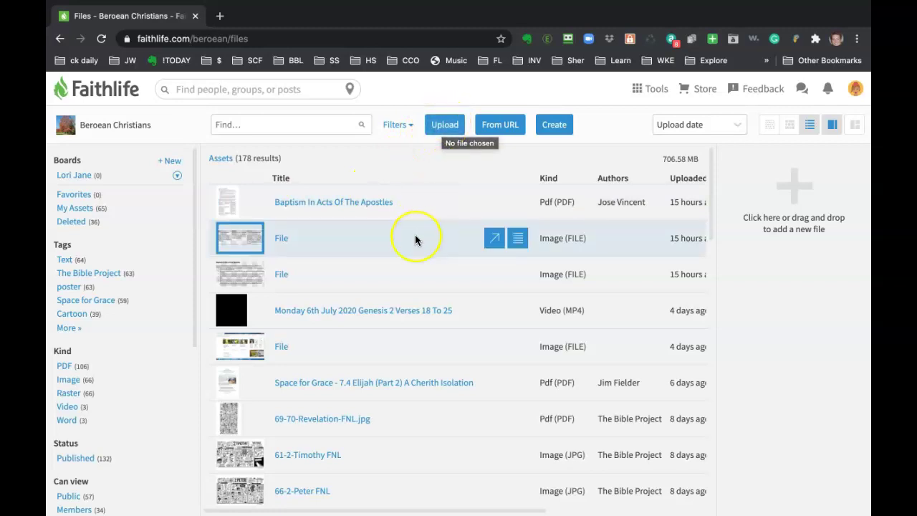
{"action": "scroll", "coordinate": [415, 239], "scroll_direction": "down", "scroll_amount": 2}
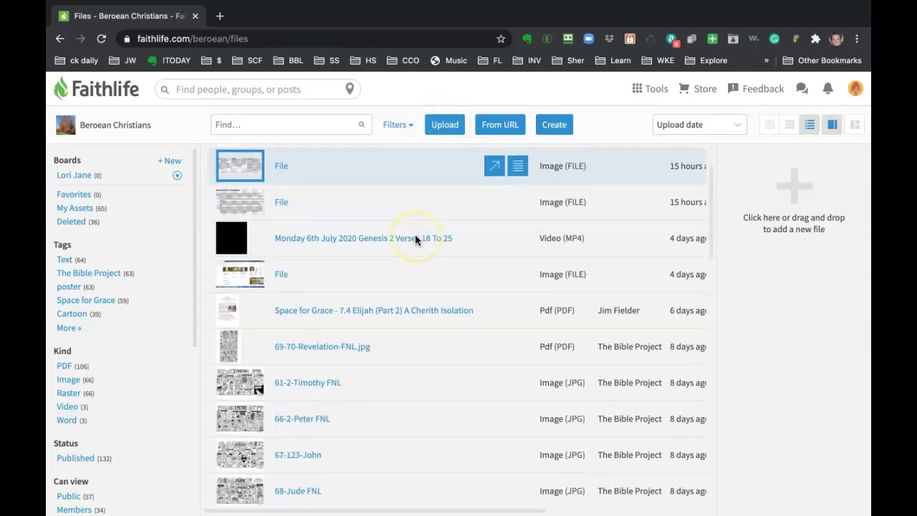
Open the Space for Grace 7.4 Elijah PDF's details and review its title and description fields.
{"action": "left_click", "coordinate": [307, 309]}
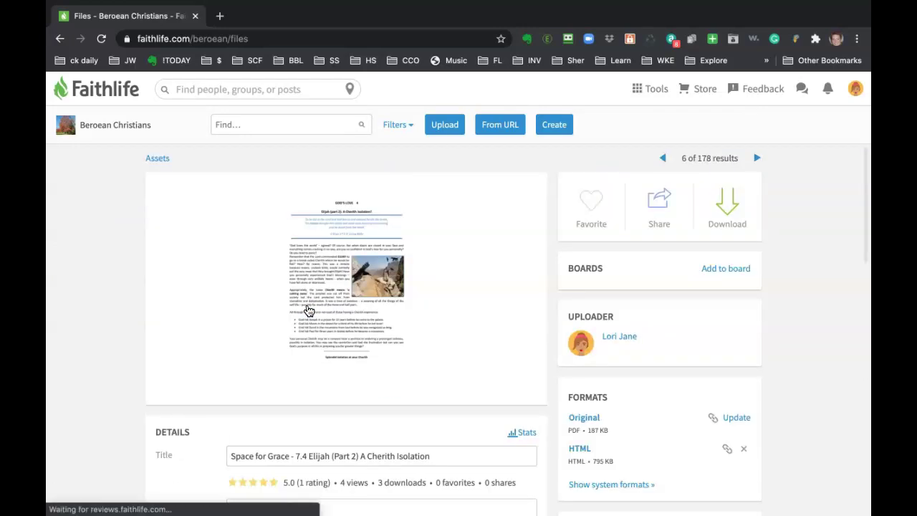
{"action": "scroll", "coordinate": [309, 311], "scroll_direction": "down", "scroll_amount": 1}
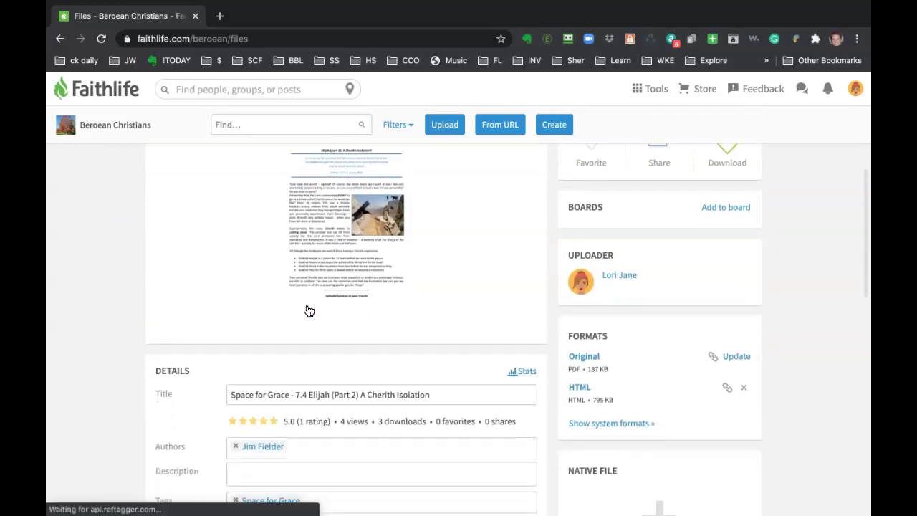
{"action": "scroll", "coordinate": [309, 311], "scroll_direction": "up", "scroll_amount": 2}
{"action": "left_click", "coordinate": [290, 301]}
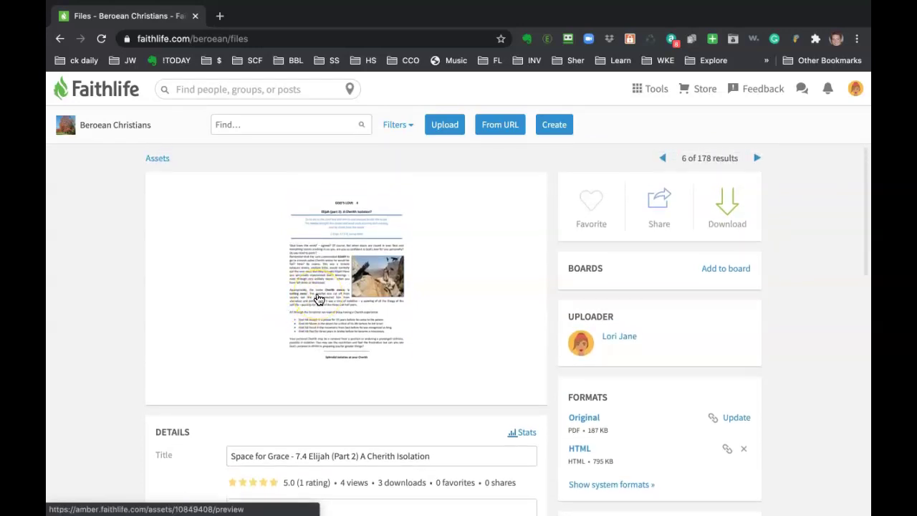
{"action": "scroll", "coordinate": [318, 300], "scroll_direction": "down", "scroll_amount": 5}
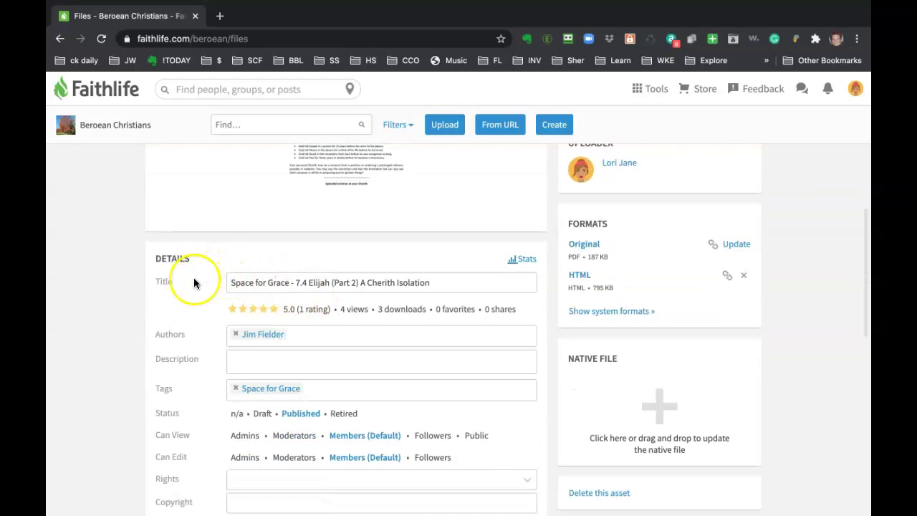
{"action": "left_click", "coordinate": [289, 283]}
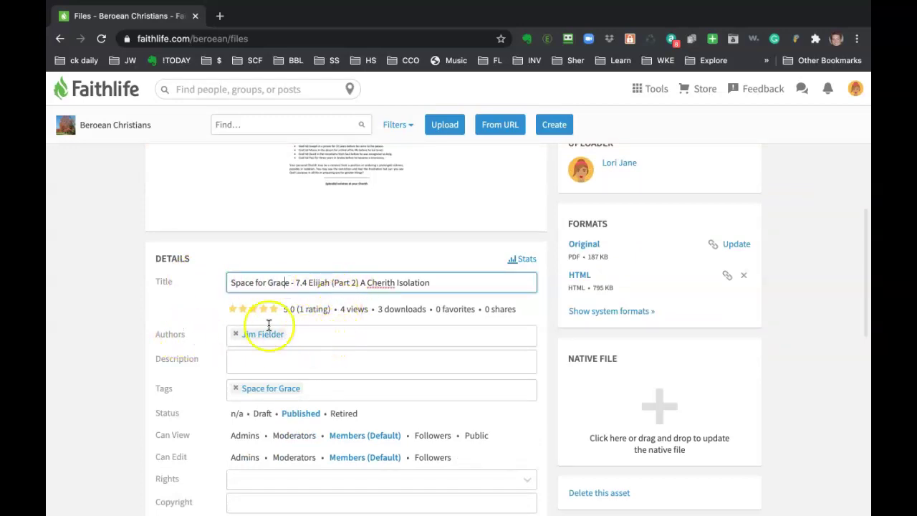
{"action": "scroll", "coordinate": [326, 326], "scroll_direction": "down", "scroll_amount": 1}
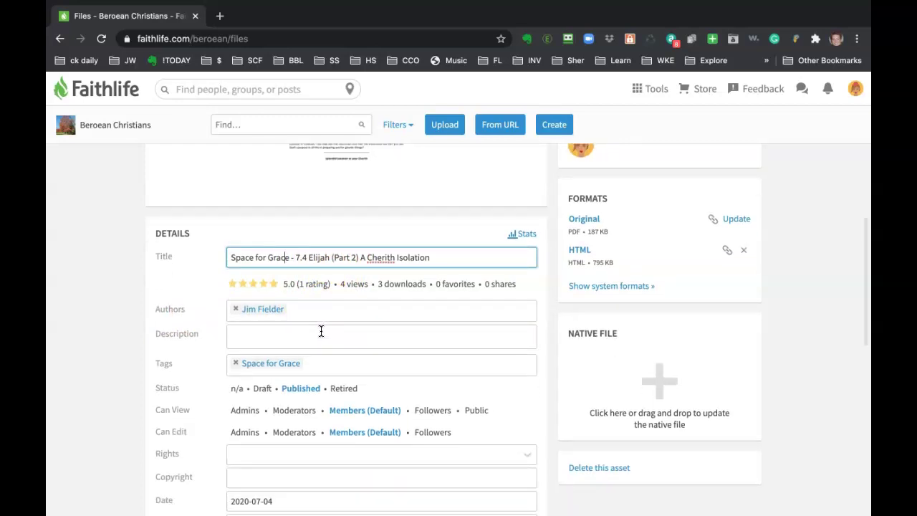
{"action": "left_click", "coordinate": [321, 331]}
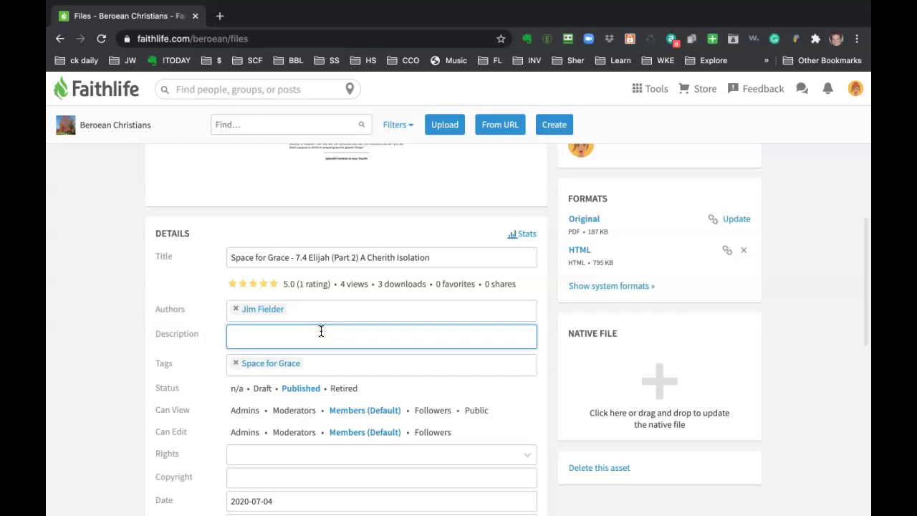
{"action": "scroll", "coordinate": [321, 331], "scroll_direction": "down", "scroll_amount": 1}
Add the tag 'Elijah' alongside Space for Grace and let it auto-save.
{"action": "left_click", "coordinate": [337, 336]}
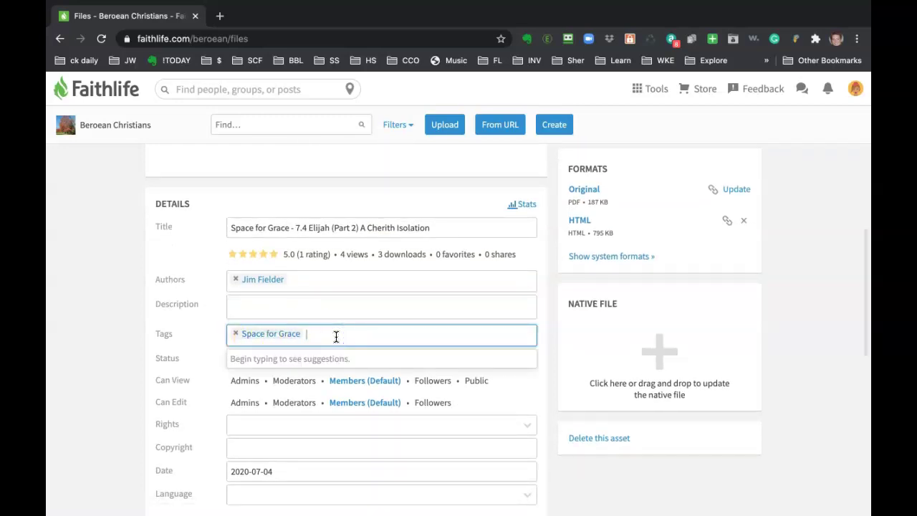
{"action": "scroll", "coordinate": [336, 336], "scroll_direction": "up", "scroll_amount": 1}
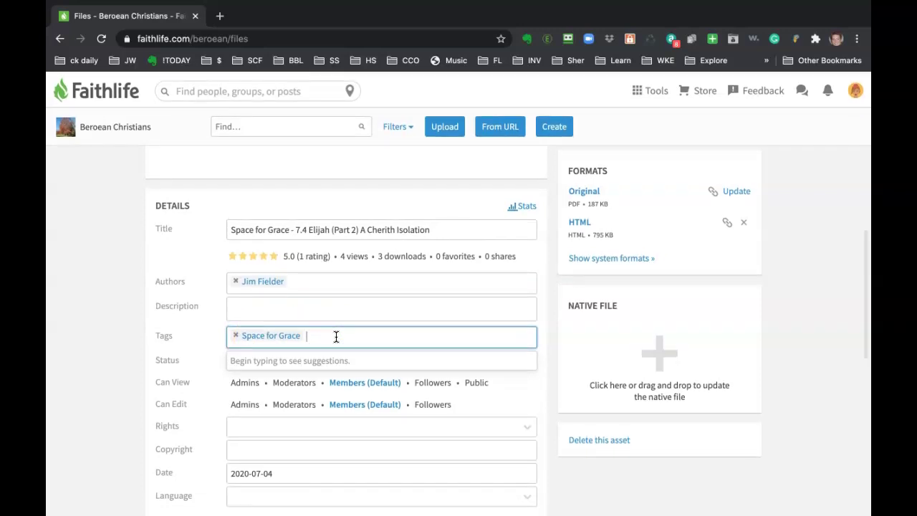
{"action": "scroll", "coordinate": [336, 336], "scroll_direction": "down", "scroll_amount": 1}
{"action": "left_click", "coordinate": [311, 228]}
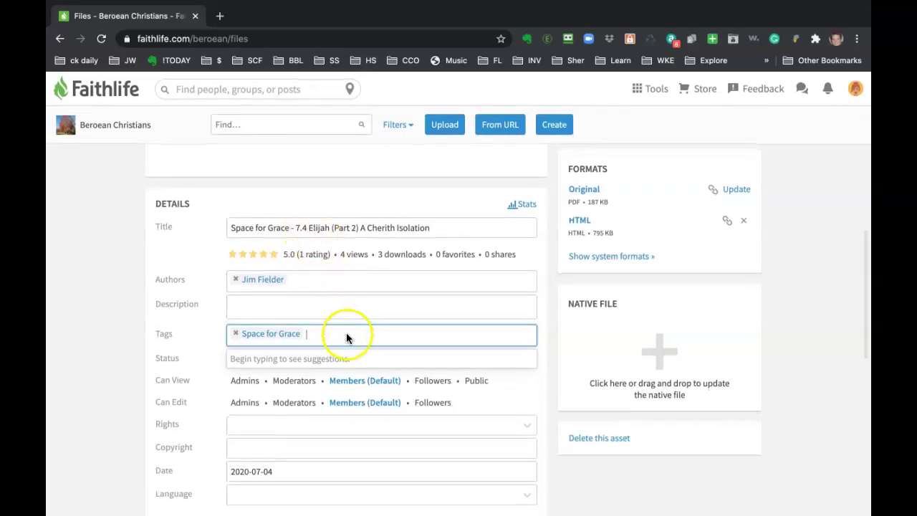
{"action": "type", "text": "El"}
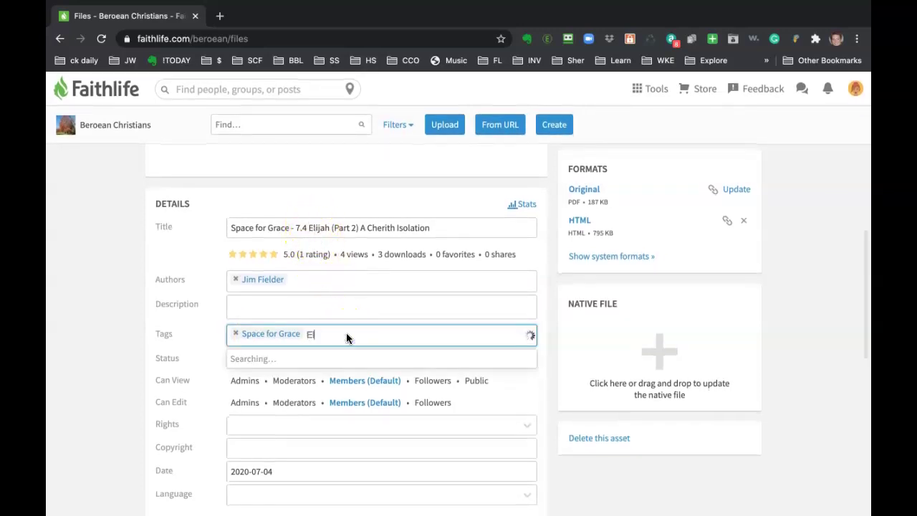
{"action": "type", "text": "iha"}
{"action": "key", "text": "BackSpace"}
{"action": "key", "text": "BackSpace"}
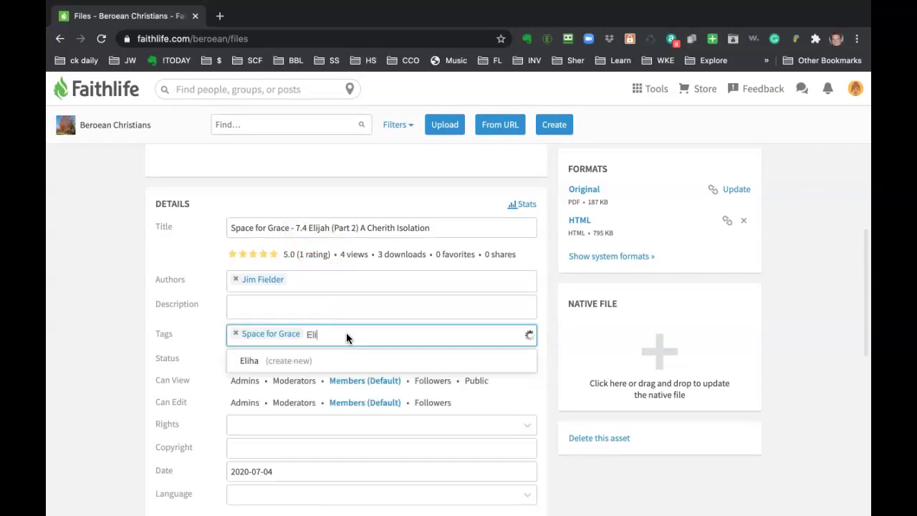
{"action": "type", "text": "jah"}
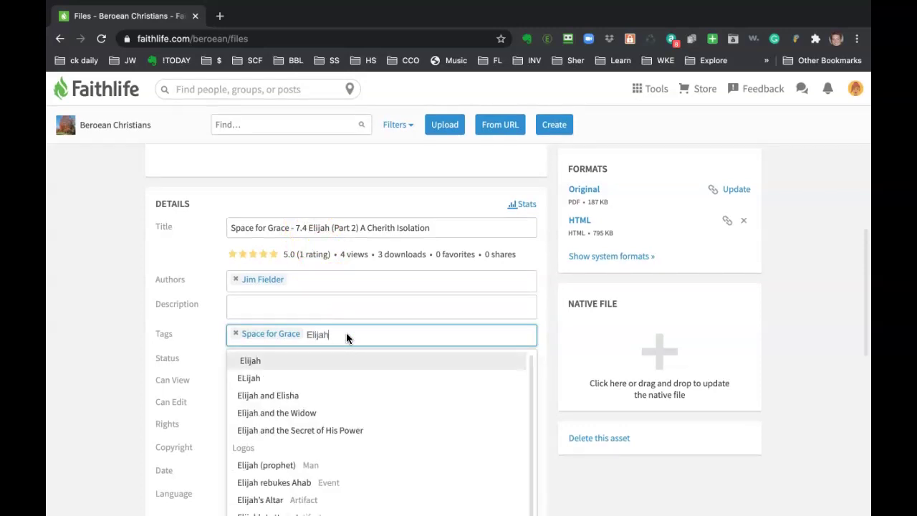
{"action": "left_click", "coordinate": [309, 362]}
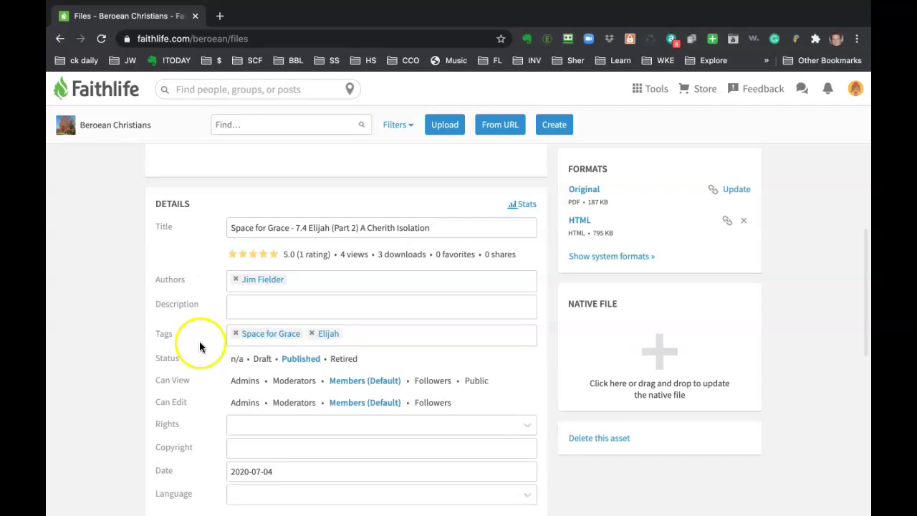
{"action": "scroll", "coordinate": [273, 391], "scroll_direction": "down", "scroll_amount": 5}
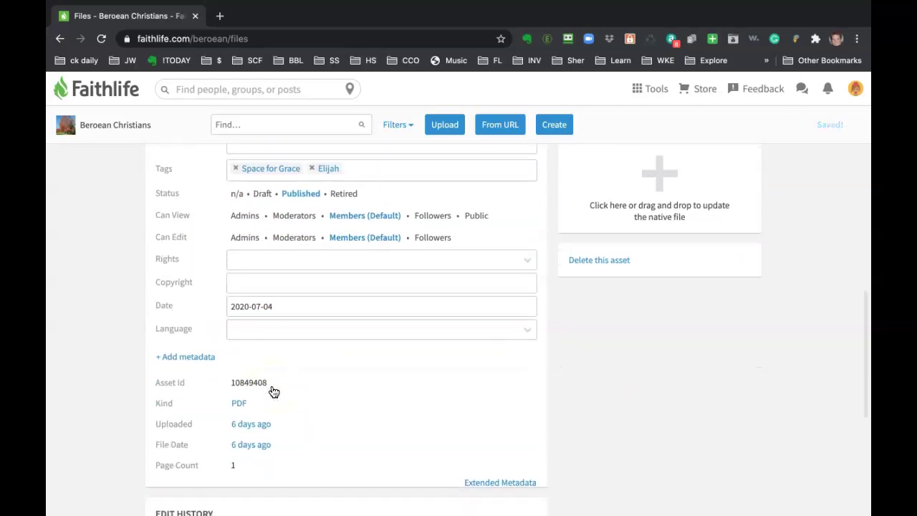
{"action": "scroll", "coordinate": [272, 389], "scroll_direction": "up", "scroll_amount": 10}
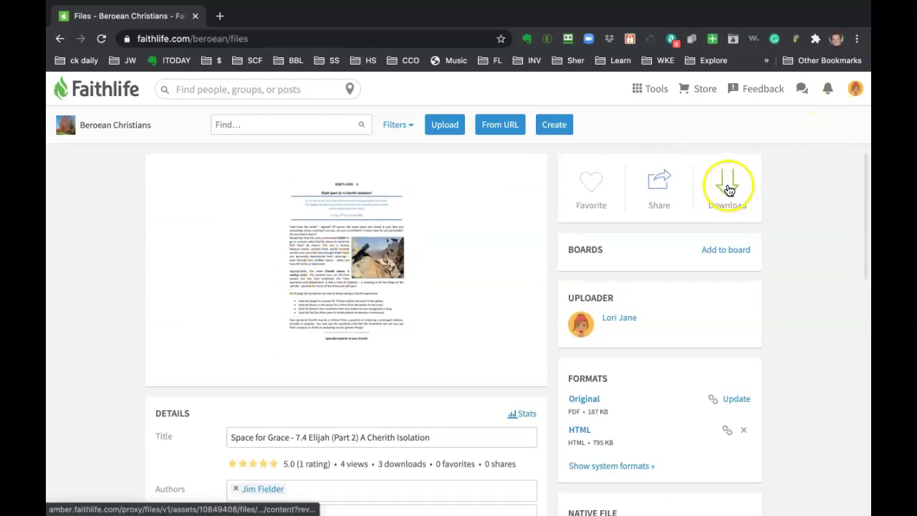
{"action": "left_click", "coordinate": [660, 185]}
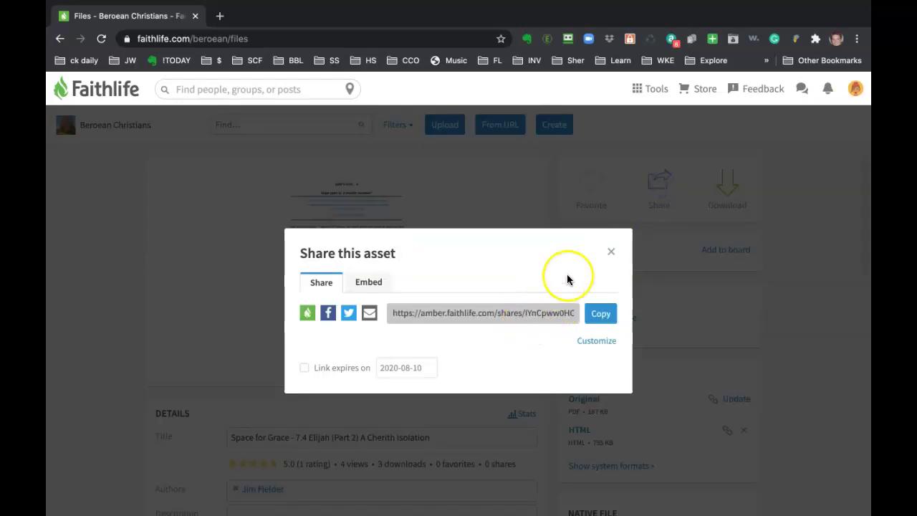
{"action": "left_click", "coordinate": [612, 255]}
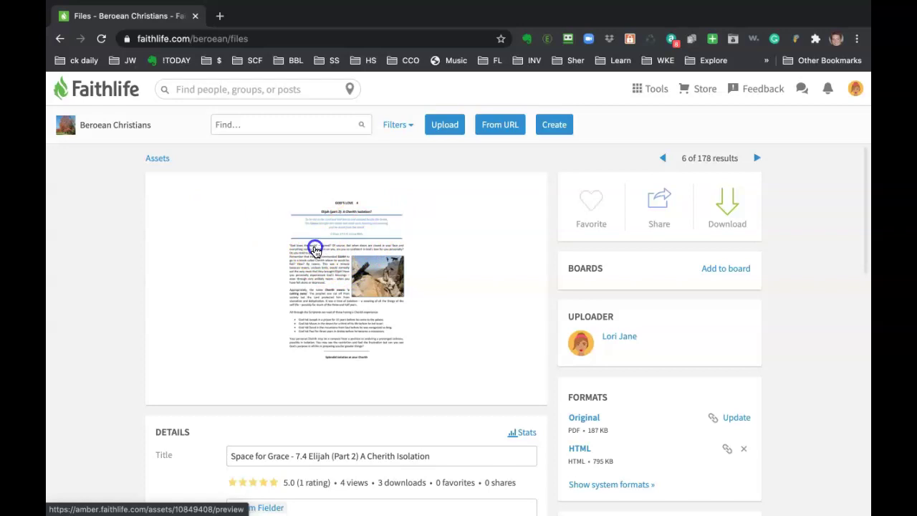
Read through the Elijah document's full preview, then return to the My Faithlife home feed.
{"action": "left_click", "coordinate": [316, 251]}
{"action": "scroll", "coordinate": [316, 252], "scroll_direction": "down", "scroll_amount": 5}
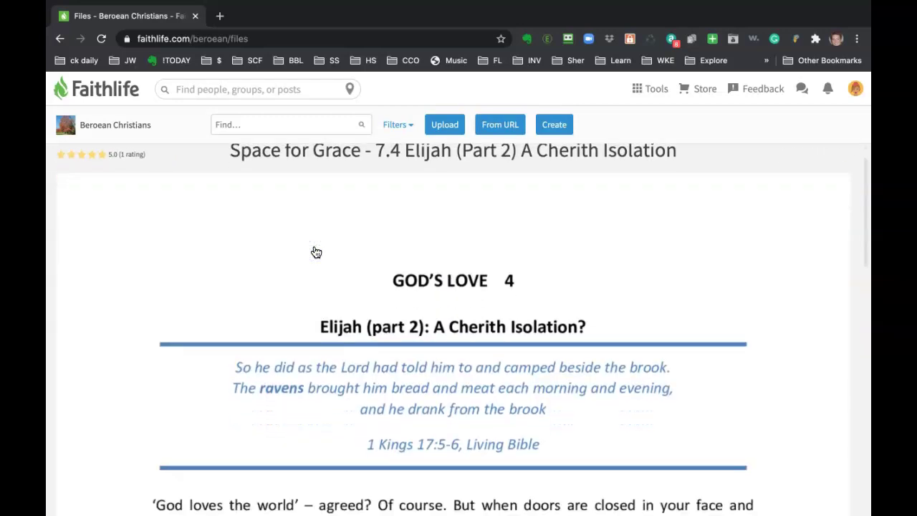
{"action": "scroll", "coordinate": [316, 252], "scroll_direction": "down", "scroll_amount": 7}
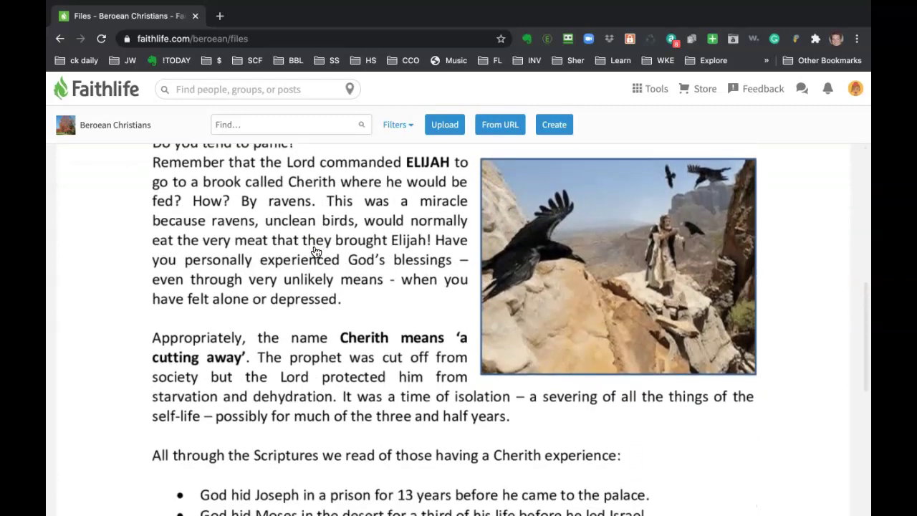
{"action": "scroll", "coordinate": [316, 252], "scroll_direction": "up", "scroll_amount": 11}
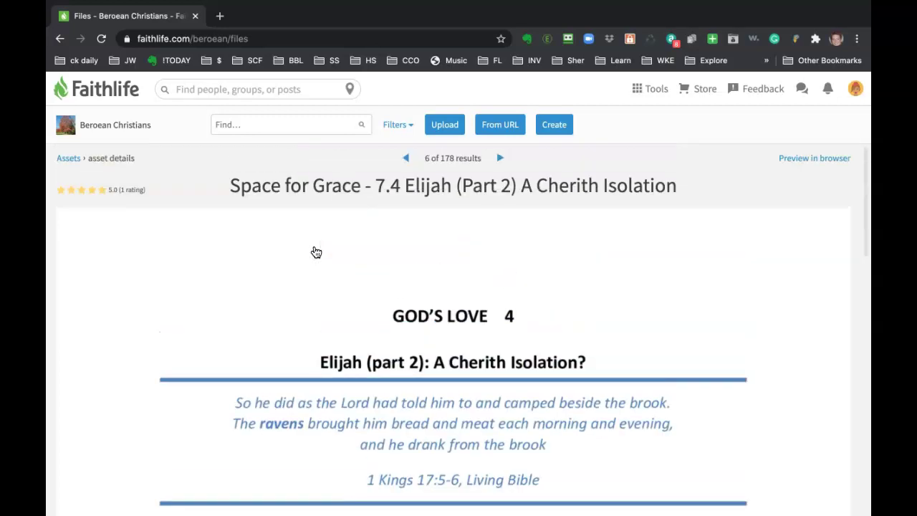
{"action": "left_click", "coordinate": [106, 92]}
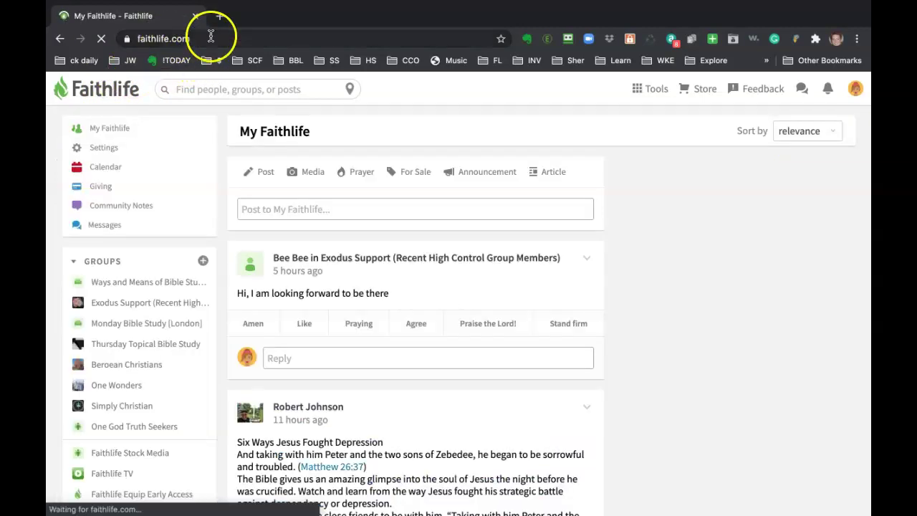
Open the Beroean Christians group from the sidebar and scroll its News feed past the July 6 event.
{"action": "left_click", "coordinate": [210, 37]}
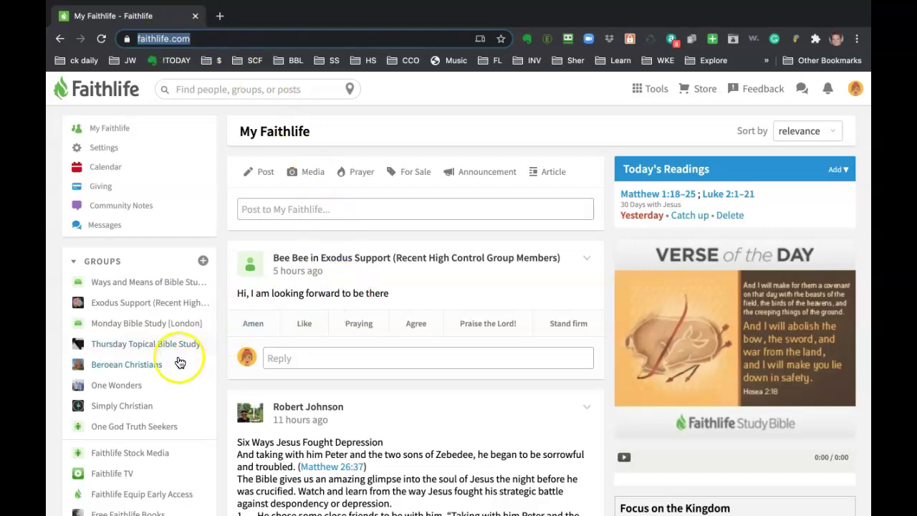
{"action": "left_click", "coordinate": [143, 366]}
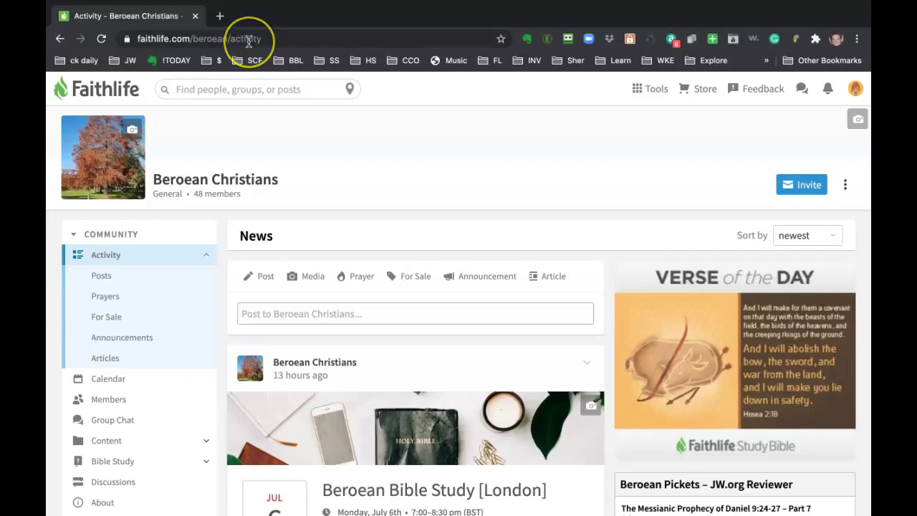
{"action": "left_click", "coordinate": [250, 41]}
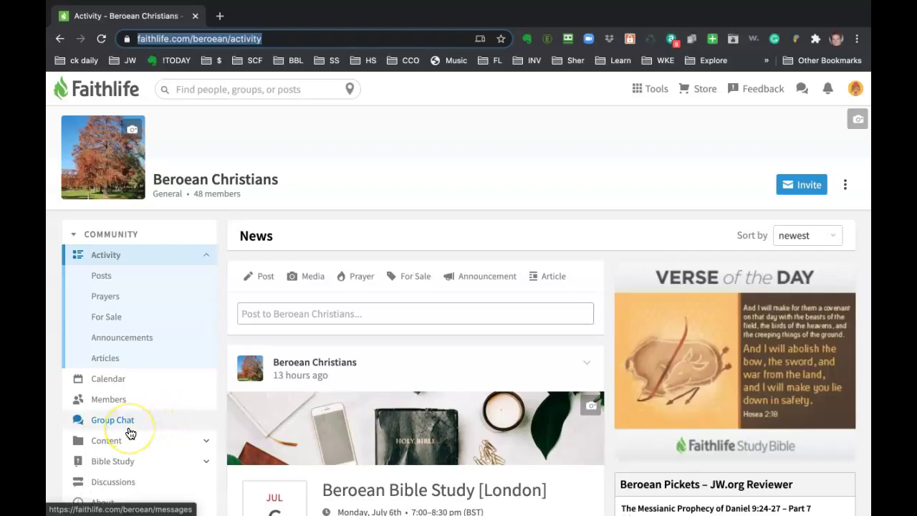
{"action": "scroll", "coordinate": [130, 434], "scroll_direction": "down", "scroll_amount": 1}
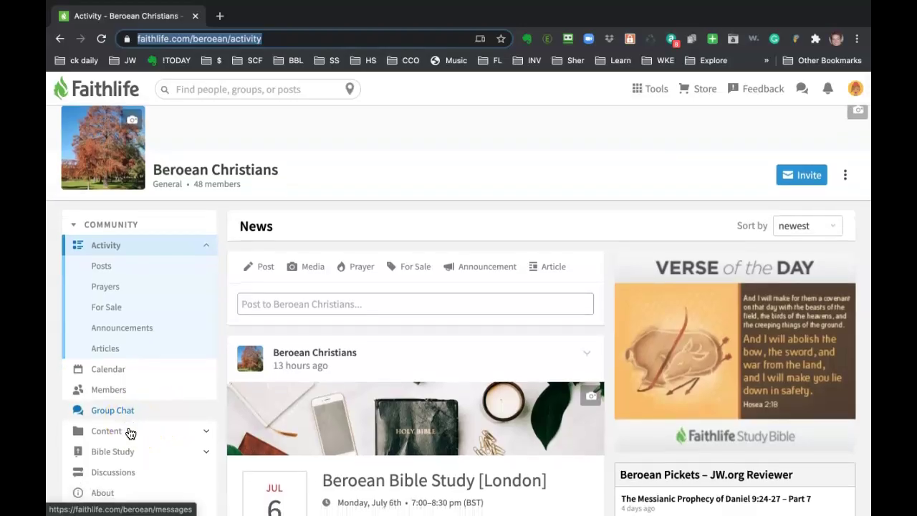
{"action": "scroll", "coordinate": [130, 433], "scroll_direction": "down", "scroll_amount": 1}
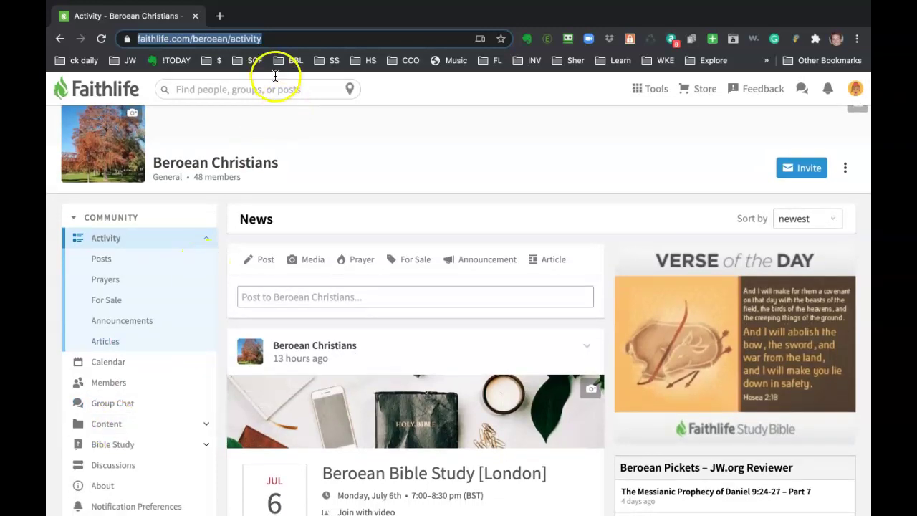
Load the group's Files page by changing 'activity' to 'files' in the address, then return to My Faithlife.
{"action": "double_click", "coordinate": [244, 38]}
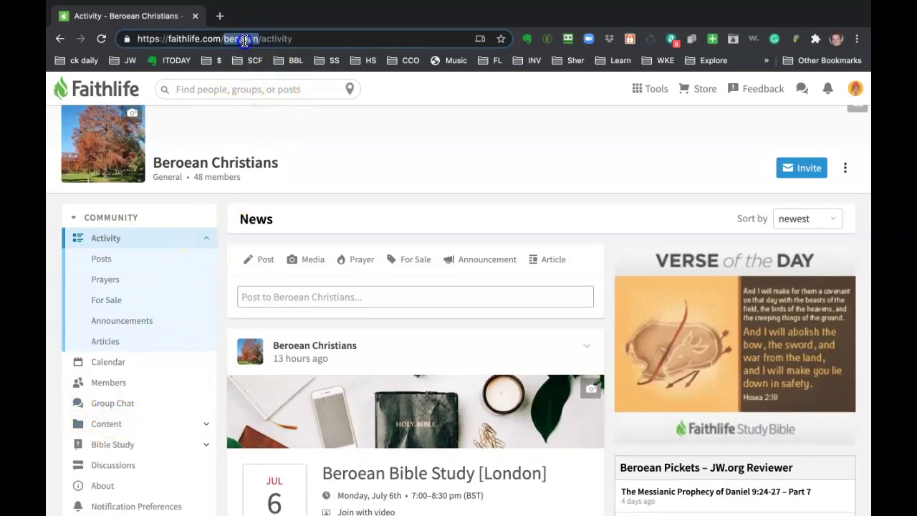
{"action": "double_click", "coordinate": [286, 38]}
{"action": "type", "text": "files"}
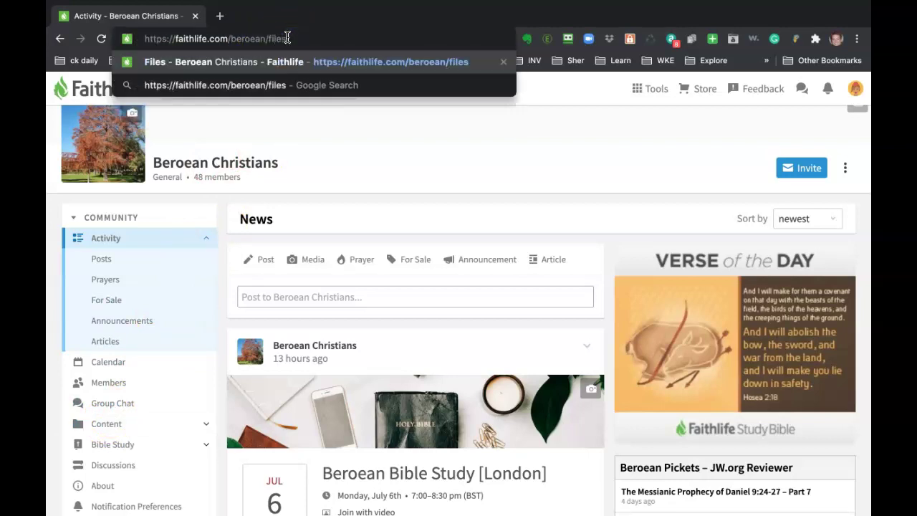
{"action": "key", "text": "Return"}
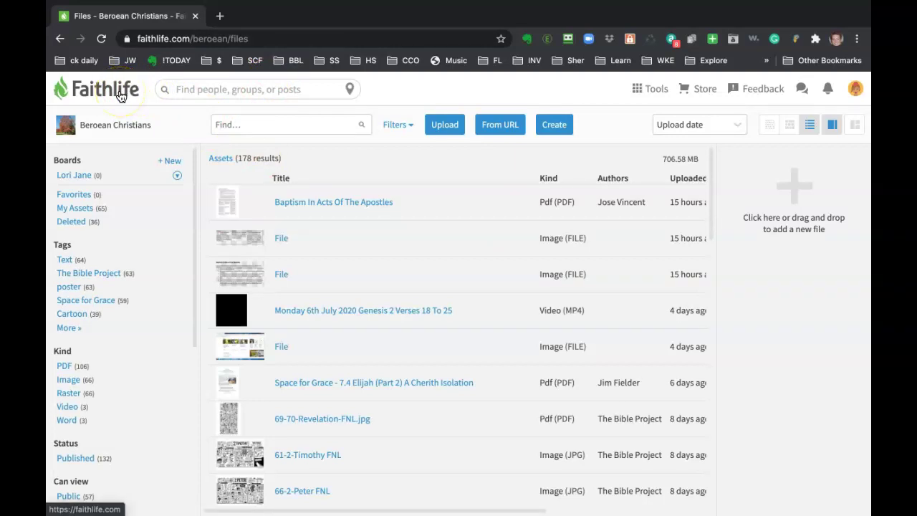
{"action": "left_click", "coordinate": [117, 97]}
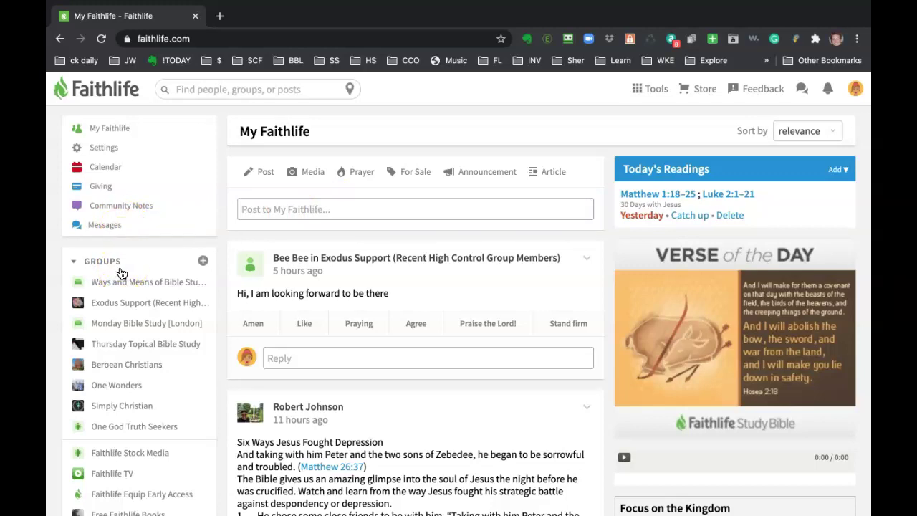
{"action": "left_click", "coordinate": [351, 277]}
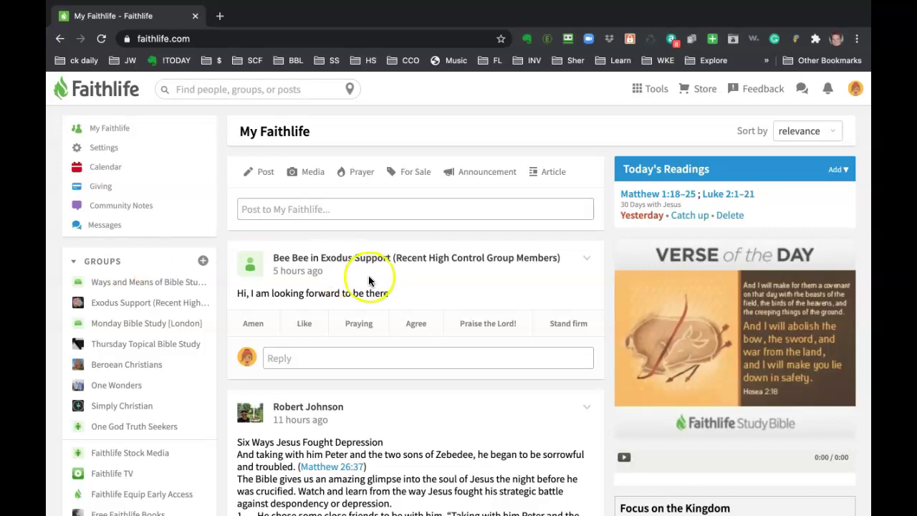